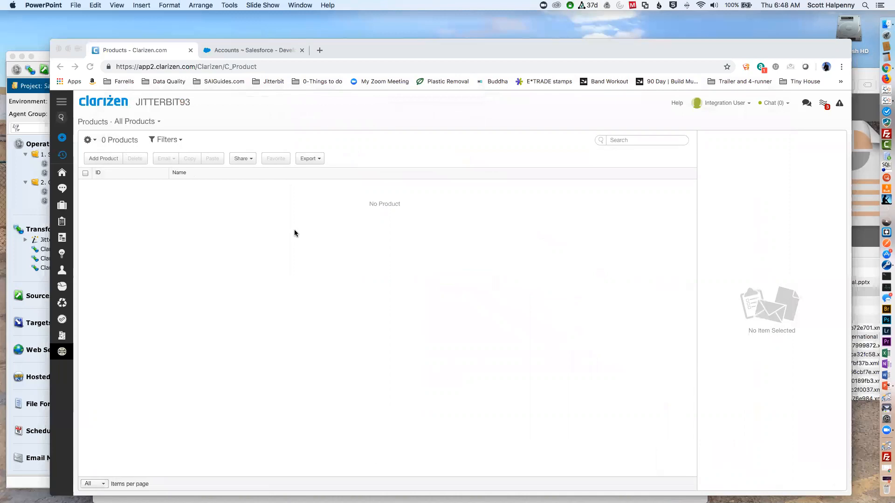
# Step: Switch to Jitterbit Studio and run the 1. SFDC_Query_Products_Extract operation
pyautogui.press('super+Tab')
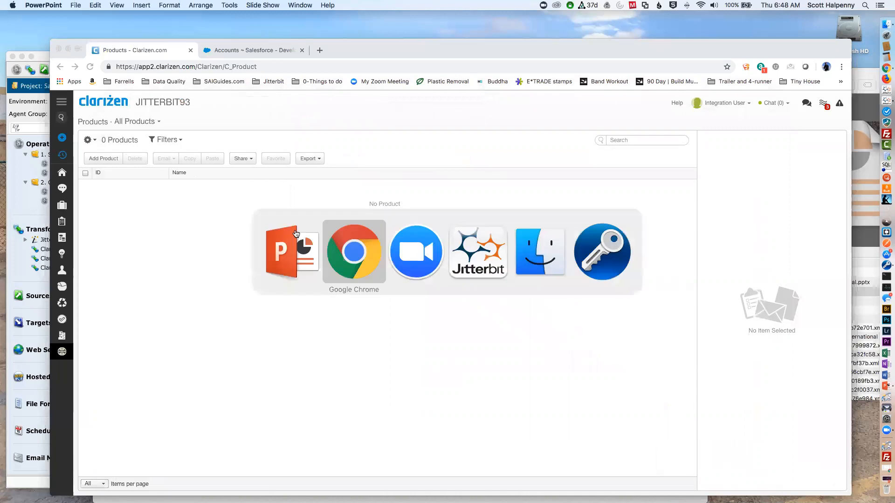
pyautogui.press('super+Tab')
pyautogui.press('super+Tab')
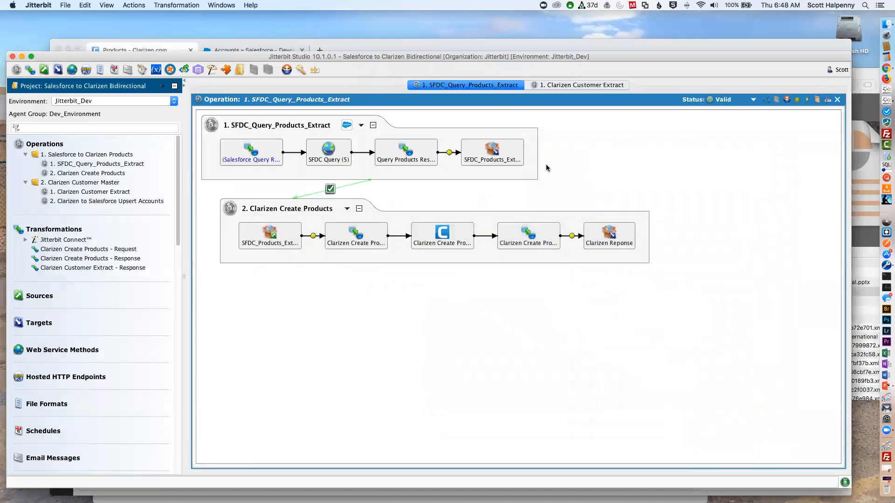
pyautogui.click(132, 166)
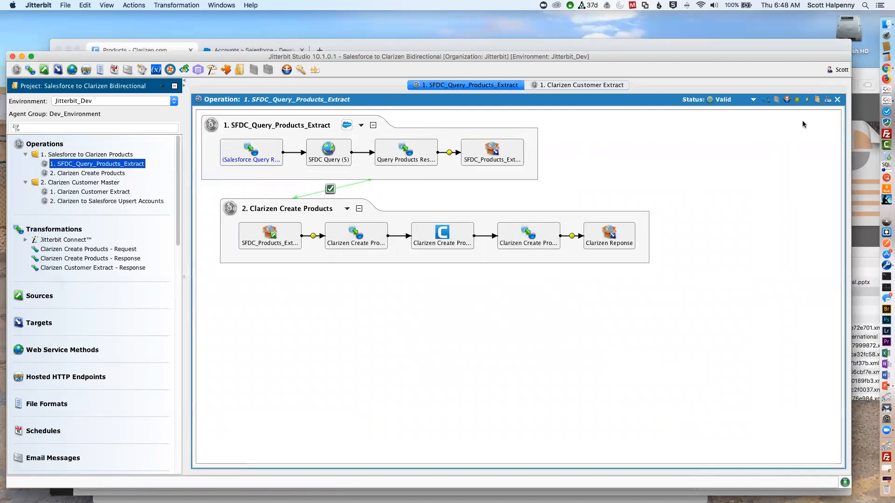
pyautogui.click(808, 102)
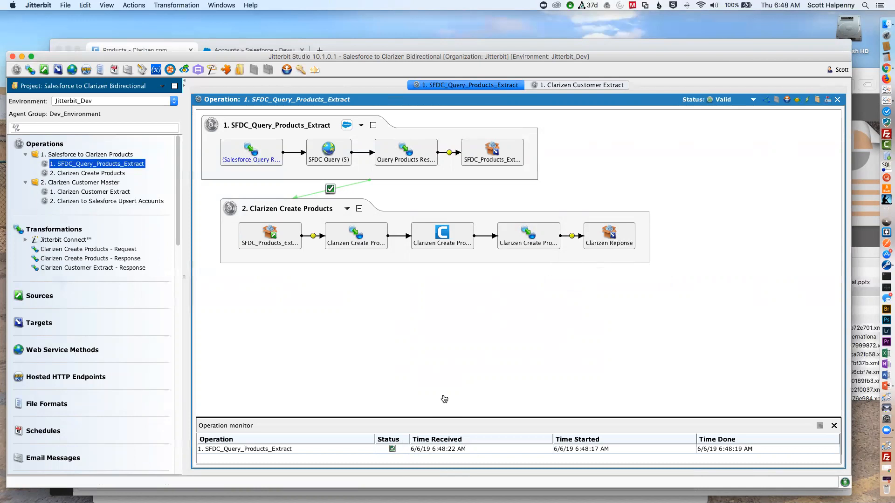
# Step: Switch to Chrome to check the Clarizen products, and display the Clarizen Accounts list view in Salesforce
pyautogui.press('super+Tab')
pyautogui.press('super+Tab')
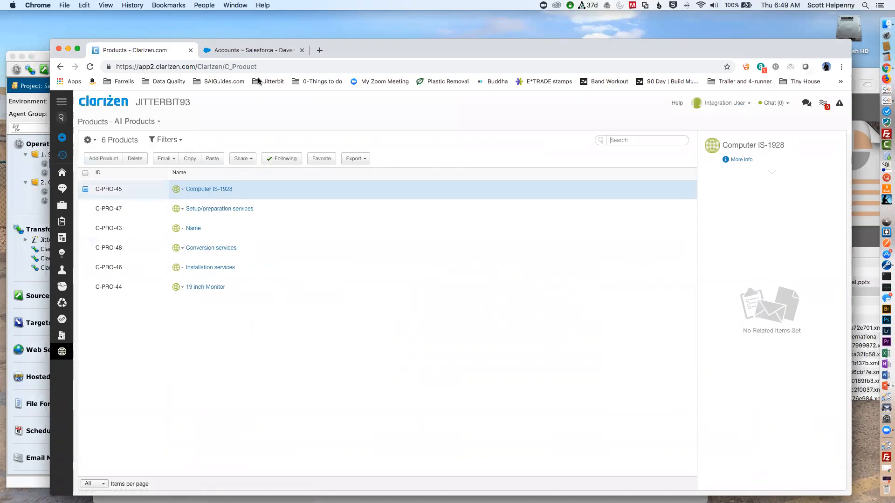
pyautogui.click(265, 50)
pyautogui.click(211, 177)
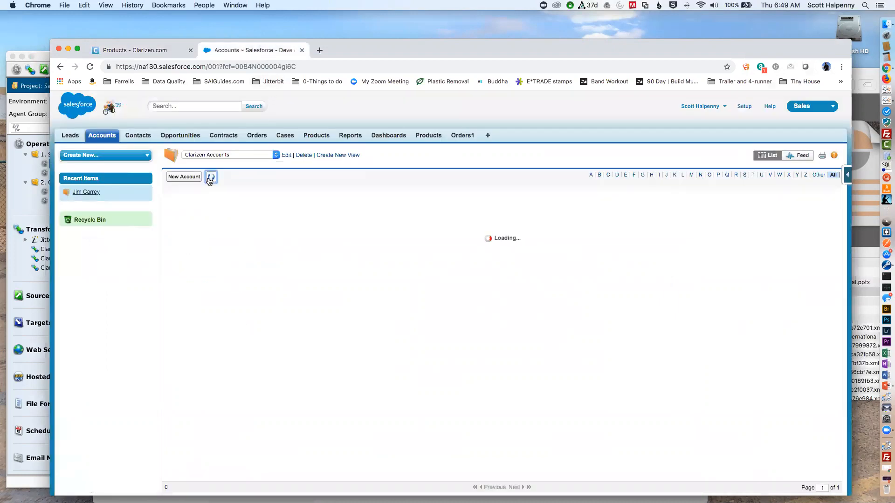
pyautogui.click(276, 155)
pyautogui.click(231, 133)
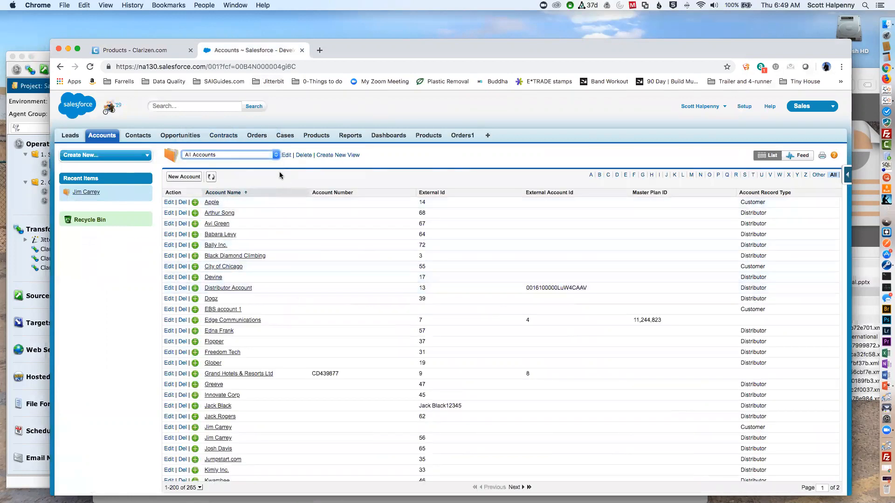
pyautogui.click(275, 155)
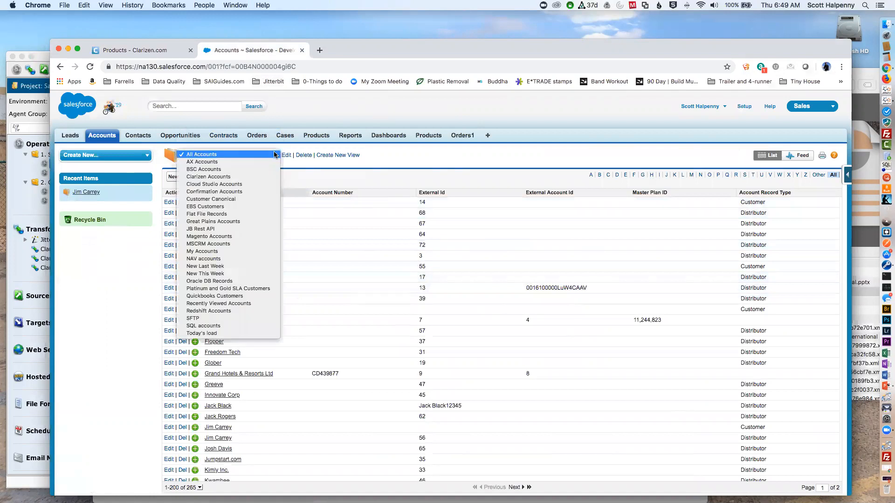
pyautogui.click(223, 177)
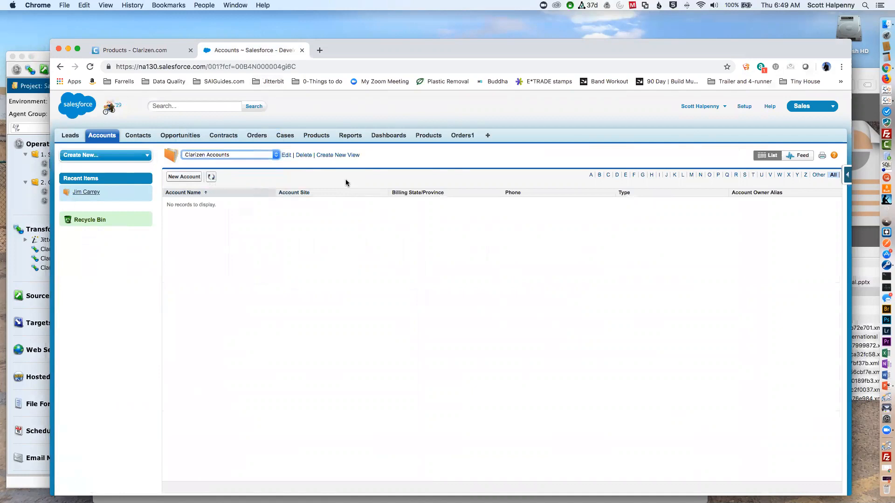
# Step: Switch to Jitterbit Studio, open the 1. Clarizen Customer Extract operation and run it
pyautogui.press('super+Tab')
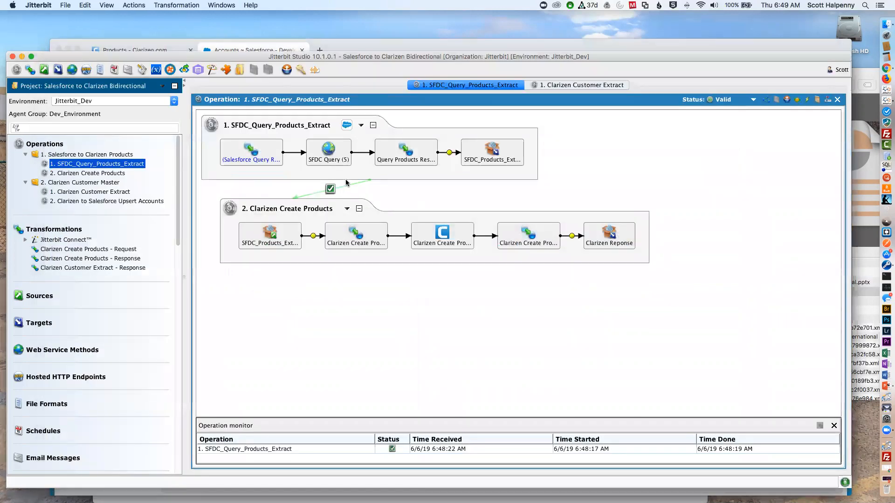
pyautogui.click(110, 190)
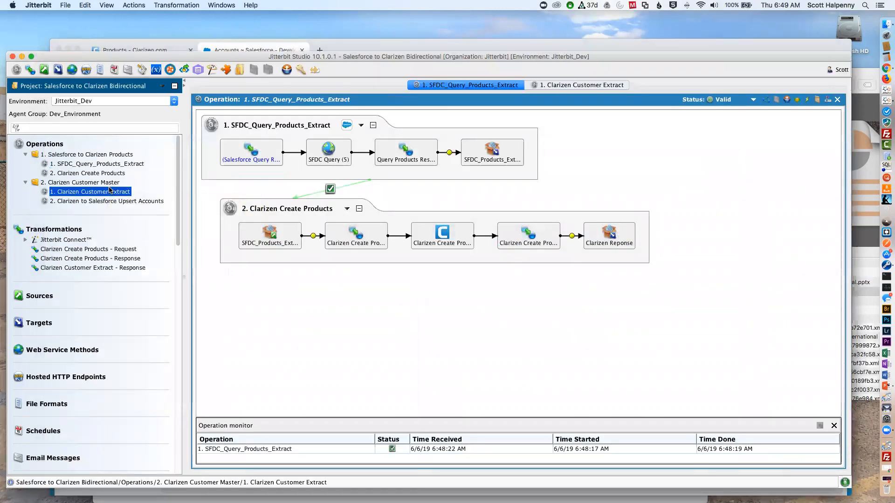
pyautogui.doubleClick(110, 190)
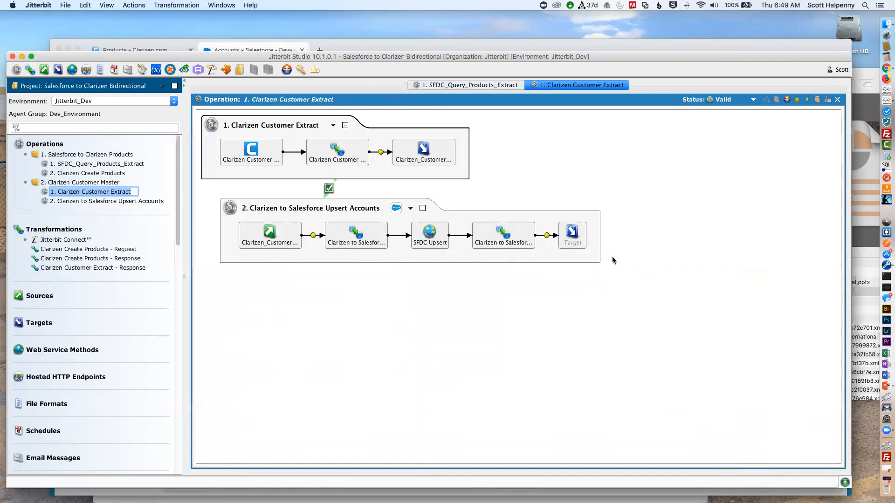
pyautogui.press('super+Tab')
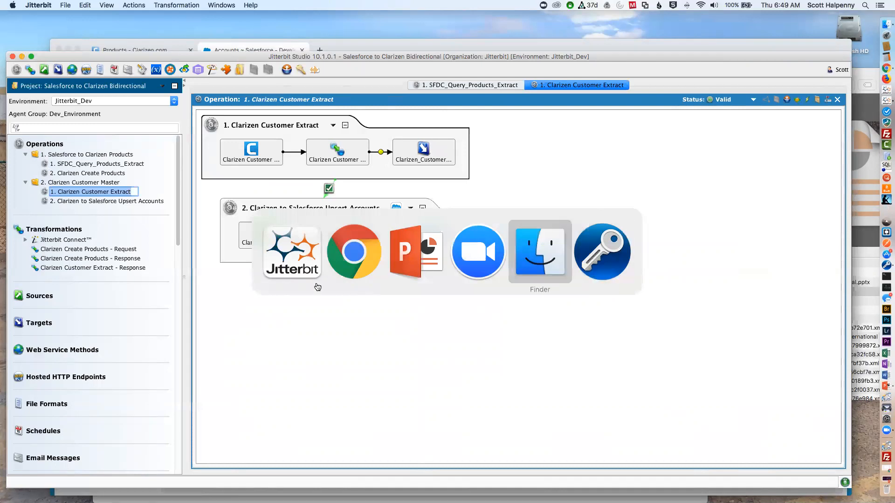
pyautogui.click(307, 262)
pyautogui.click(807, 99)
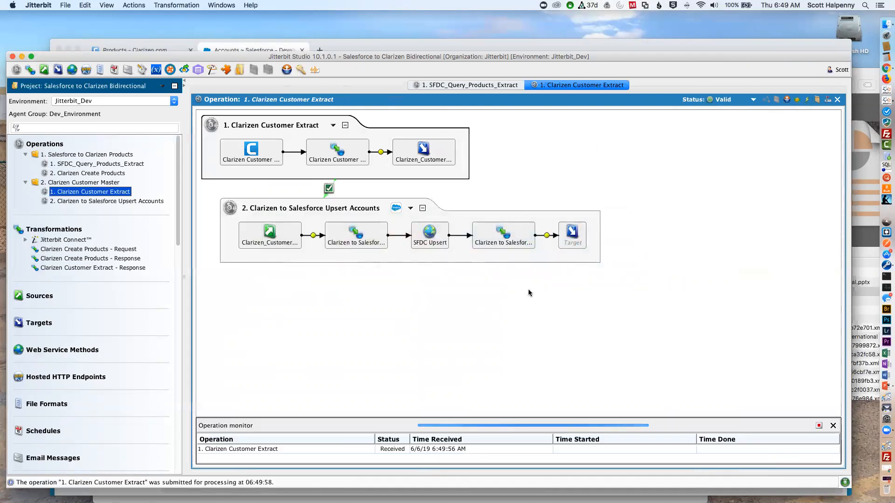
# Step: Switch to Chrome, reload the Salesforce Clarizen Accounts list and look through its records, checking the operation status in Jitterbit Studio
pyautogui.press('super+Tab')
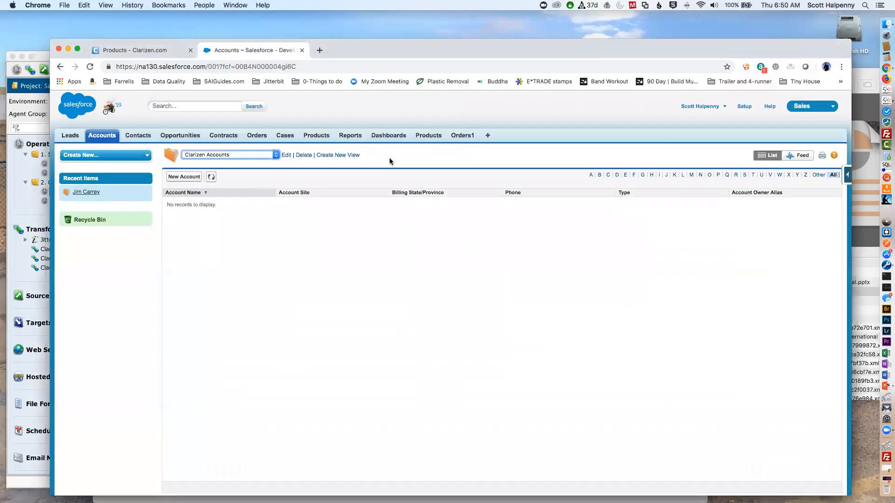
pyautogui.press('super+r')
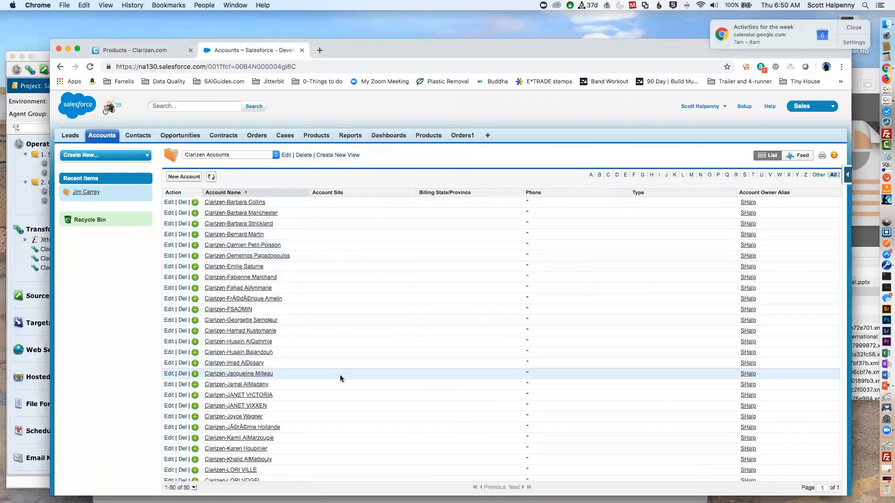
pyautogui.press('super+Tab')
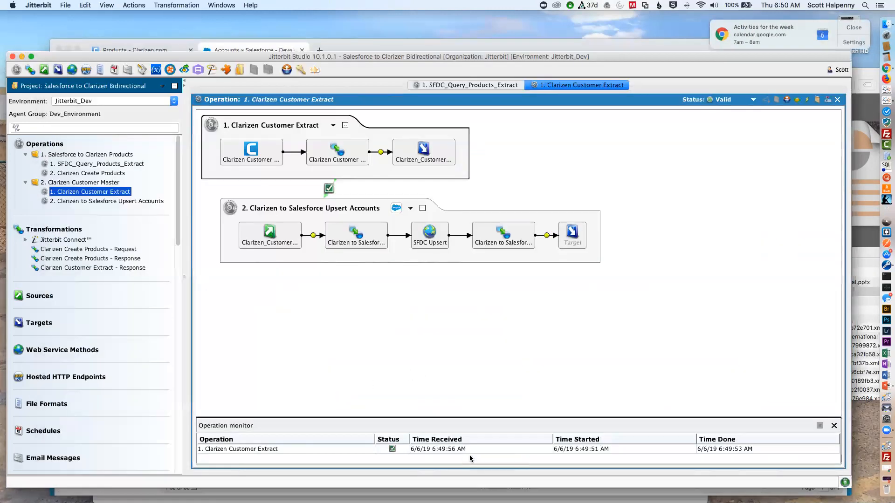
pyautogui.press('super+Tab')
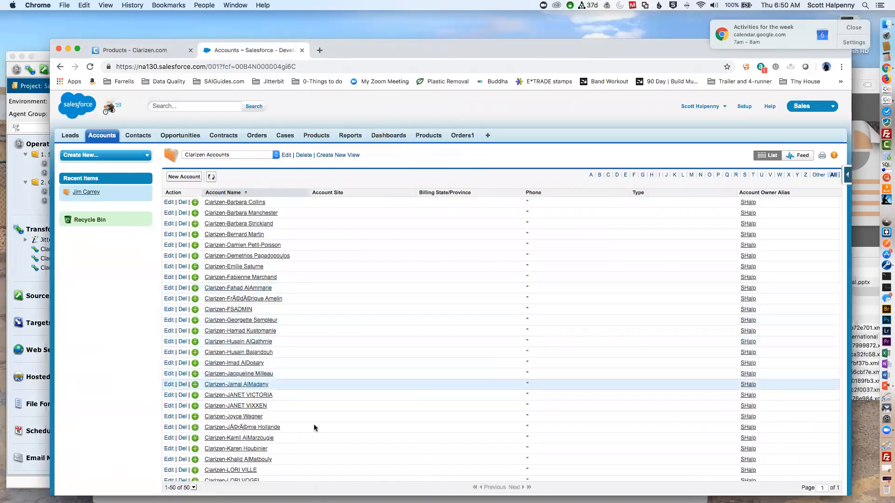
pyautogui.scroll(-5, 332, 441)
pyautogui.scroll(5, 332, 441)
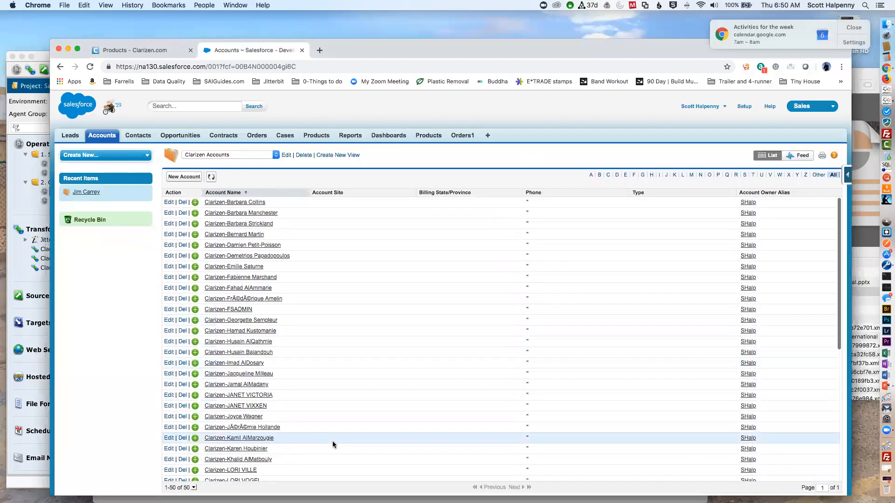
# Step: Open the first account in the Clarizen Accounts list, review its details and return to the list
pyautogui.click(252, 202)
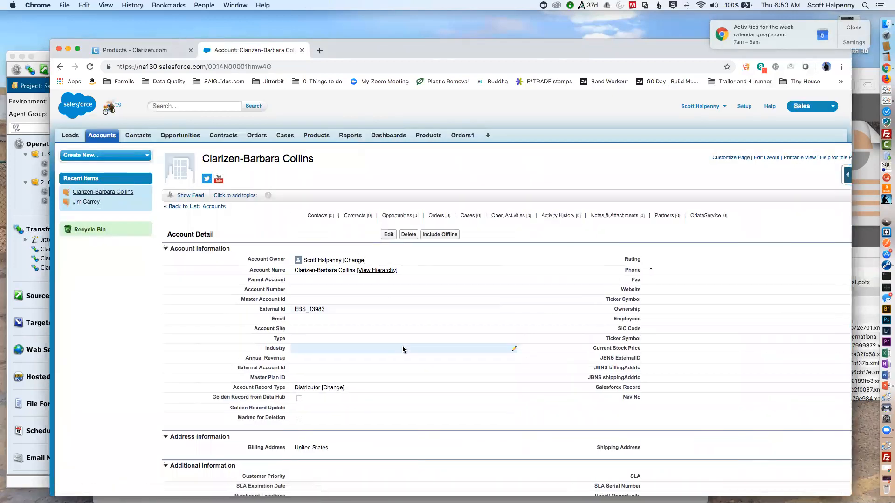
pyautogui.scroll(-5, 402, 346)
pyautogui.scroll(-3, 403, 349)
pyautogui.scroll(7, 402, 350)
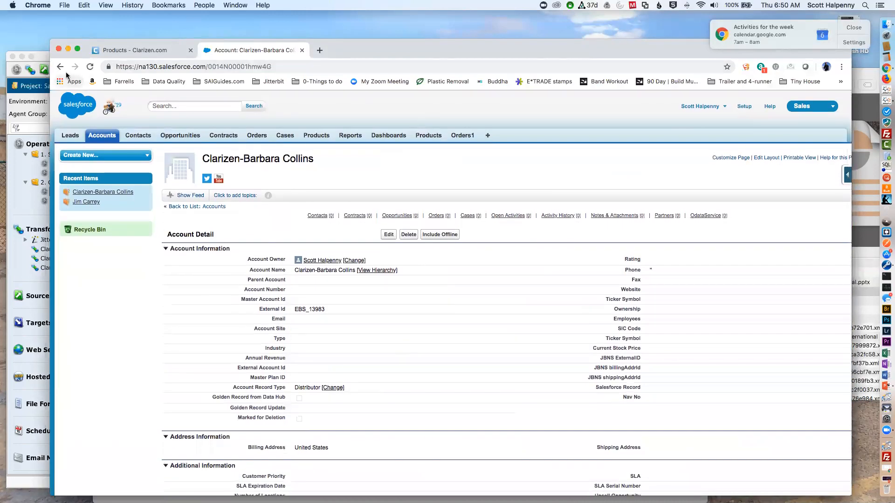
pyautogui.click(59, 66)
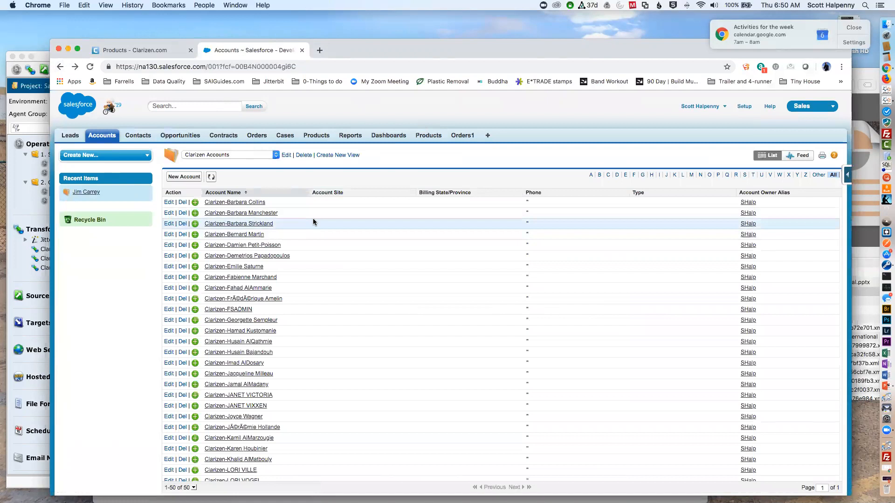
# Step: Switch to Jitterbit Studio, review the New Clarizen Endpoint's connection parameters under the Clarizen connector and close it
pyautogui.press('super+Tab')
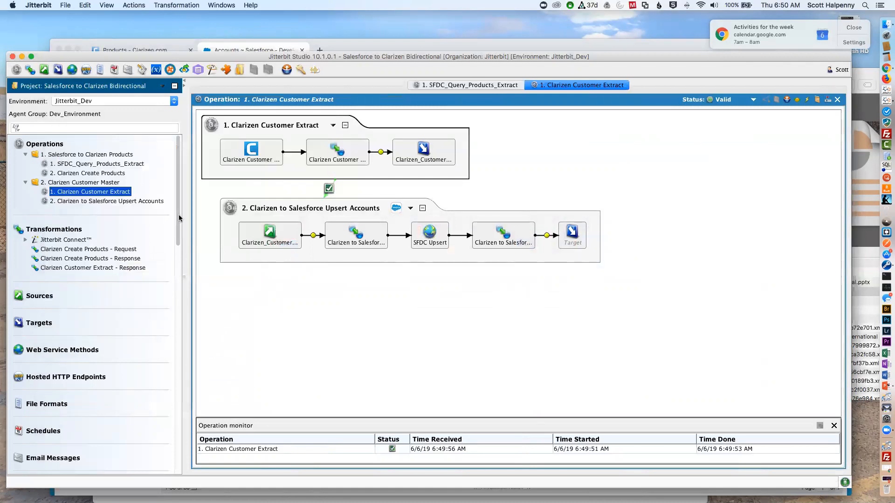
pyautogui.moveTo(180, 223); pyautogui.dragTo(212, 388)
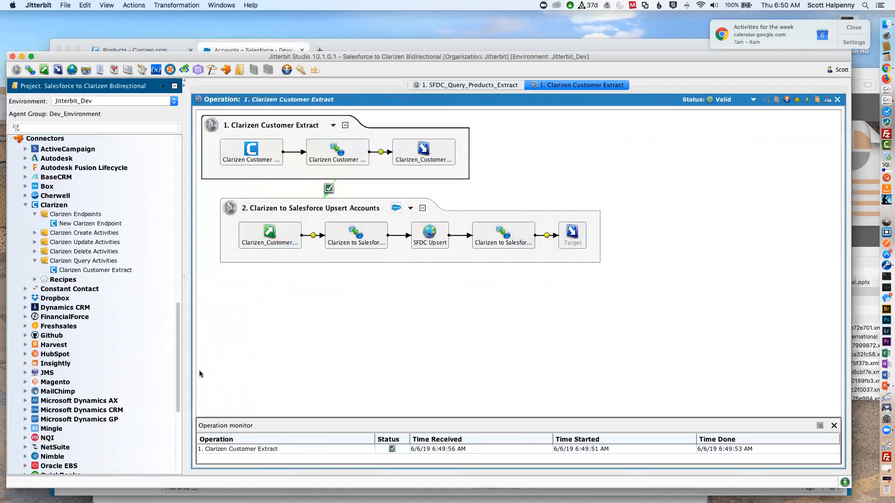
pyautogui.doubleClick(103, 224)
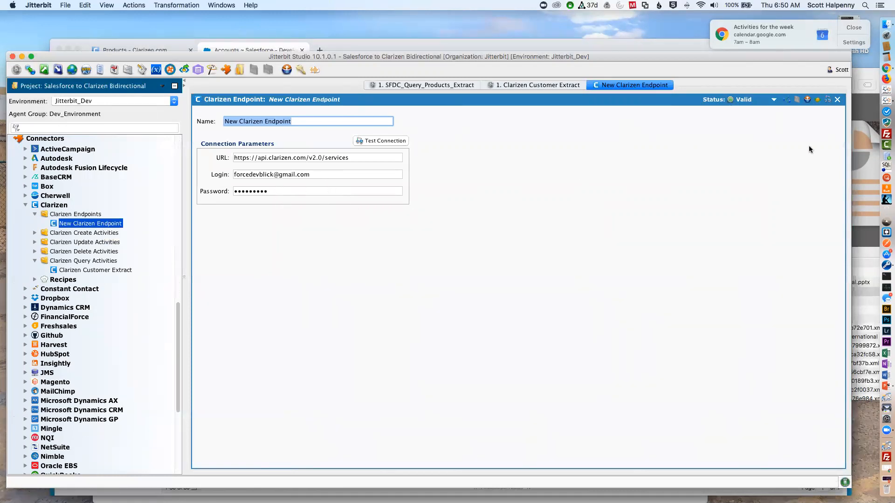
pyautogui.click(837, 99)
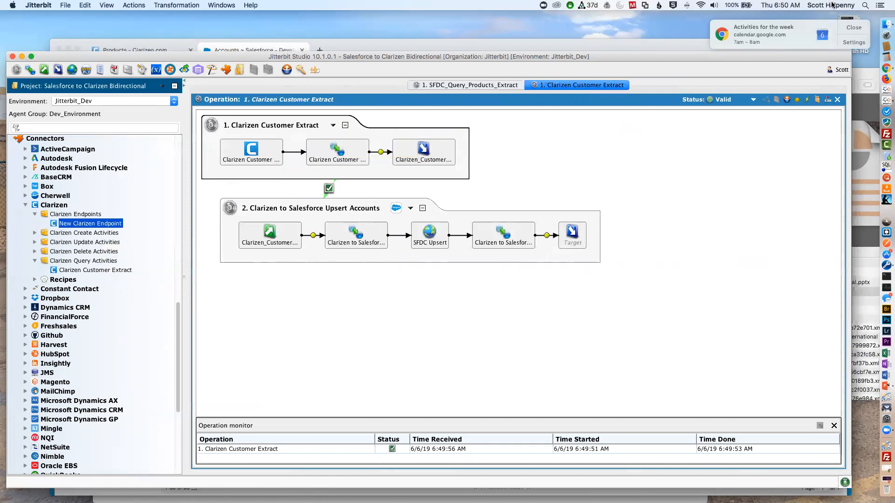
pyautogui.click(853, 27)
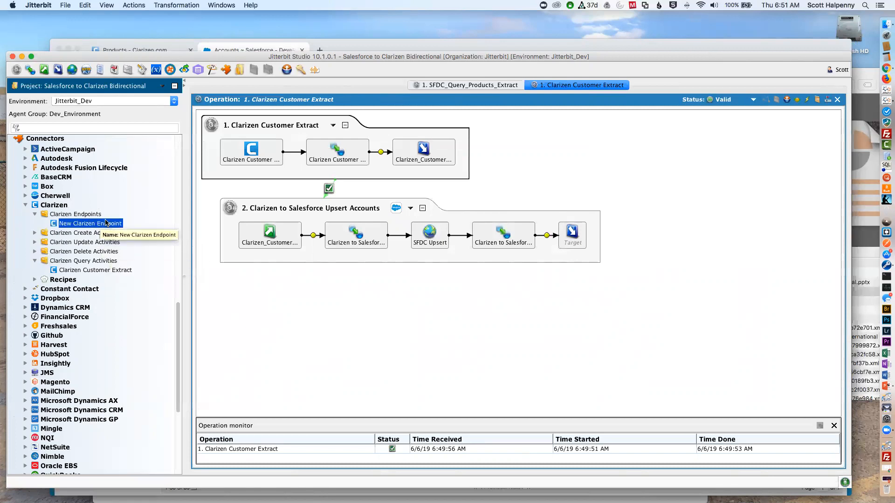
# Step: Start a new Clarizen query activity using New Clarizen Endpoint and the Customer object
pyautogui.rightClick(88, 265)
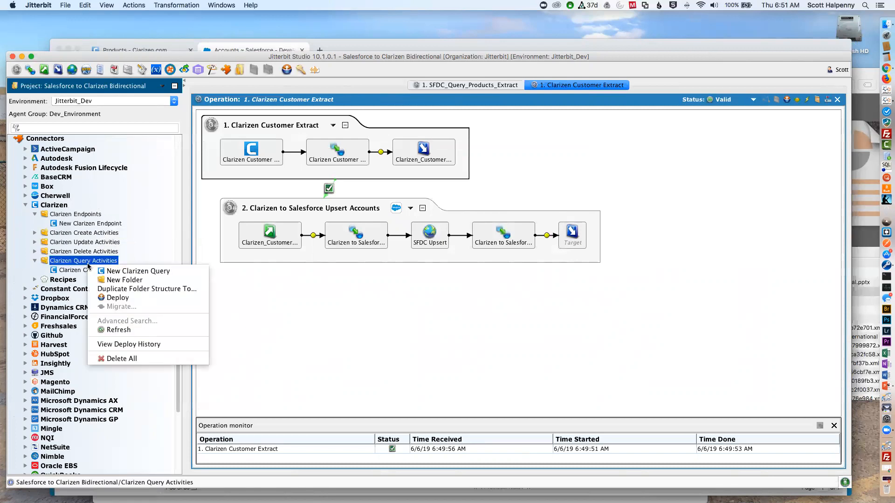
pyautogui.click(116, 271)
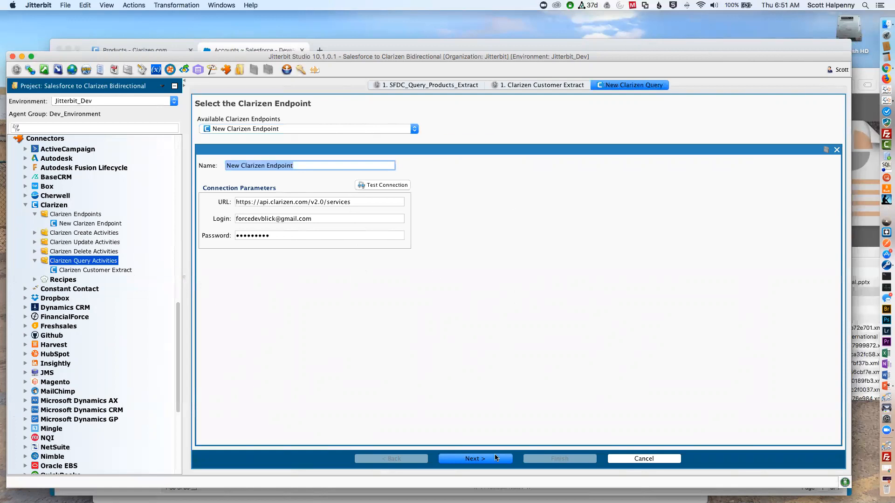
pyautogui.click(482, 460)
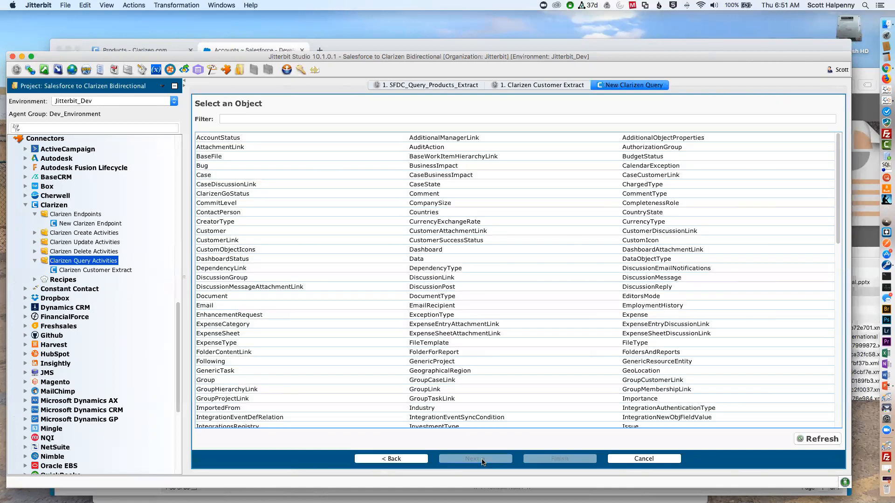
pyautogui.click(222, 231)
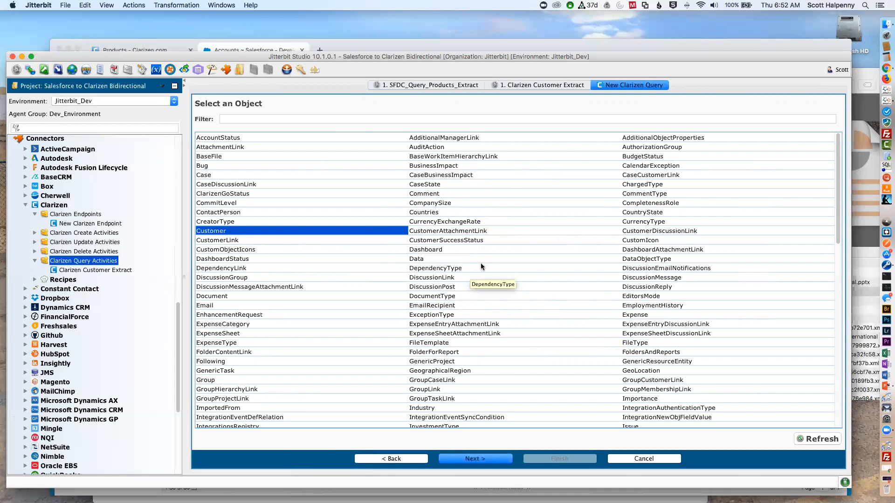
pyautogui.click(478, 460)
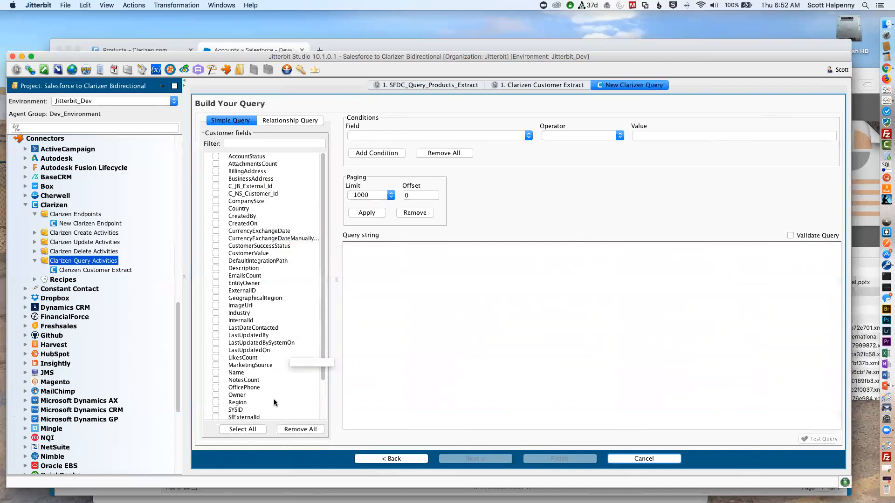
# Step: Include all Customer fields in the query and select the Country parent relationship for a relationship query
pyautogui.click(253, 428)
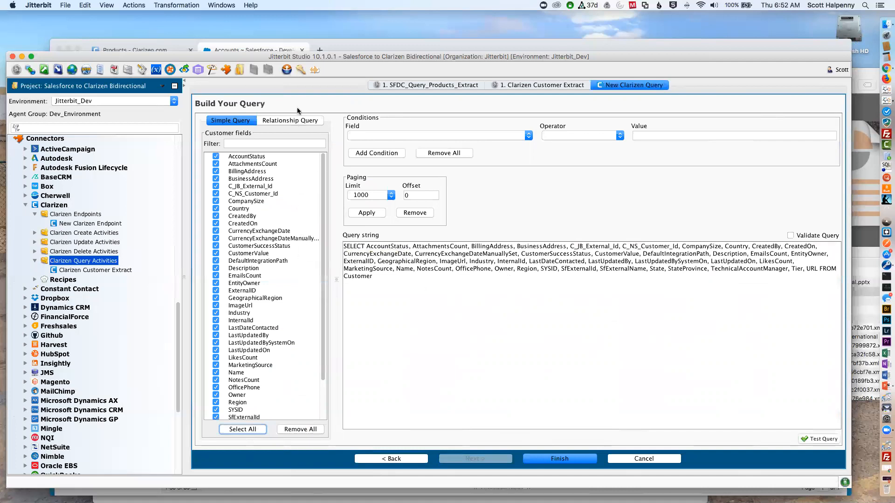
pyautogui.click(297, 121)
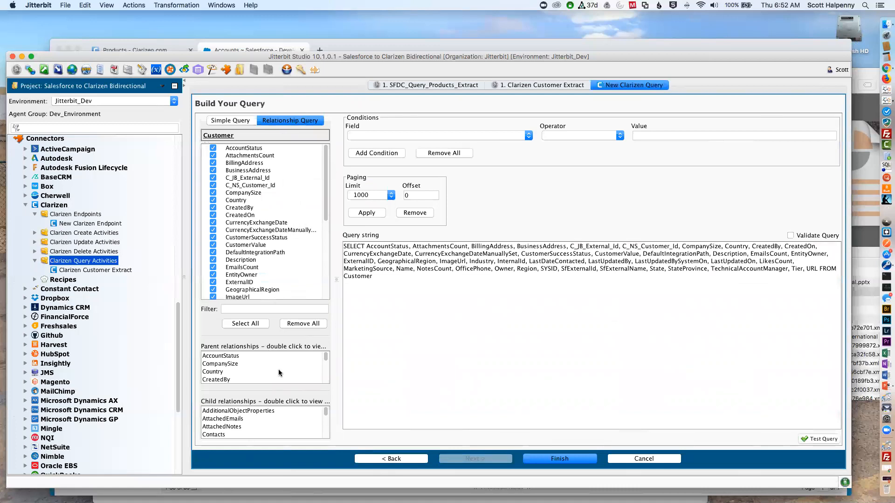
pyautogui.click(216, 372)
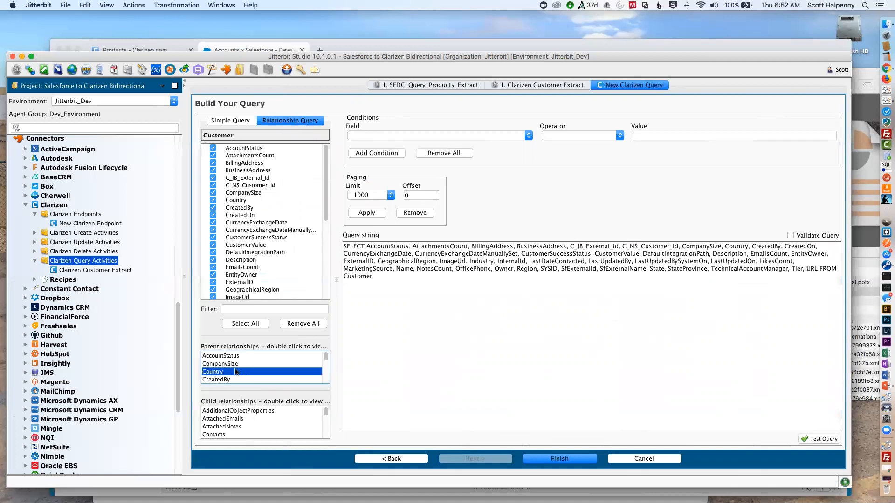
# Step: Add the Name field of the Country parent relationship to the Customer query and return to the Customer level
pyautogui.doubleClick(234, 373)
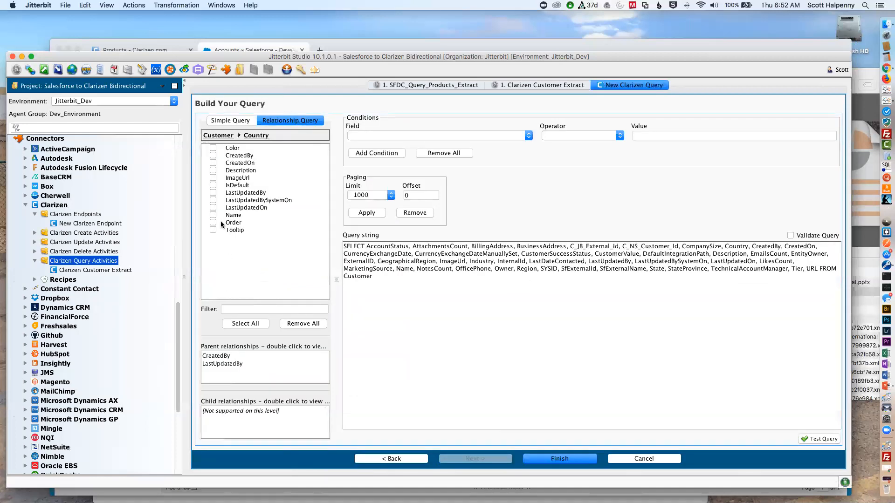
pyautogui.click(213, 215)
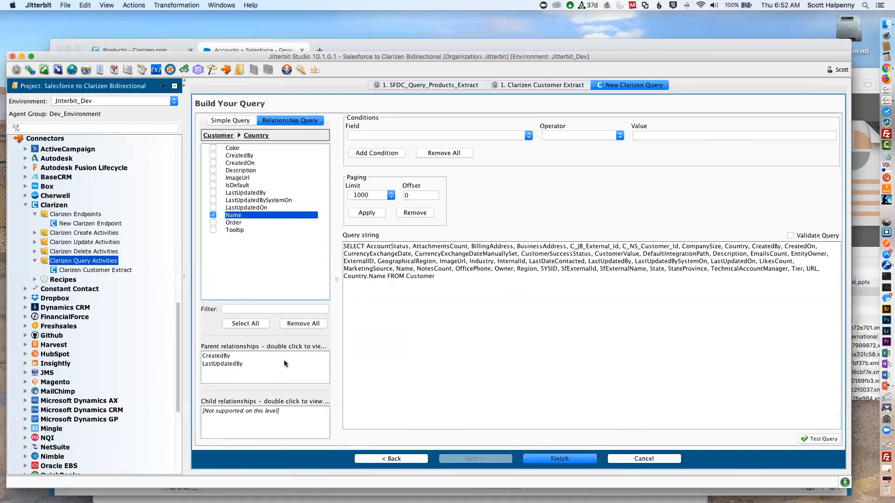
pyautogui.click(218, 135)
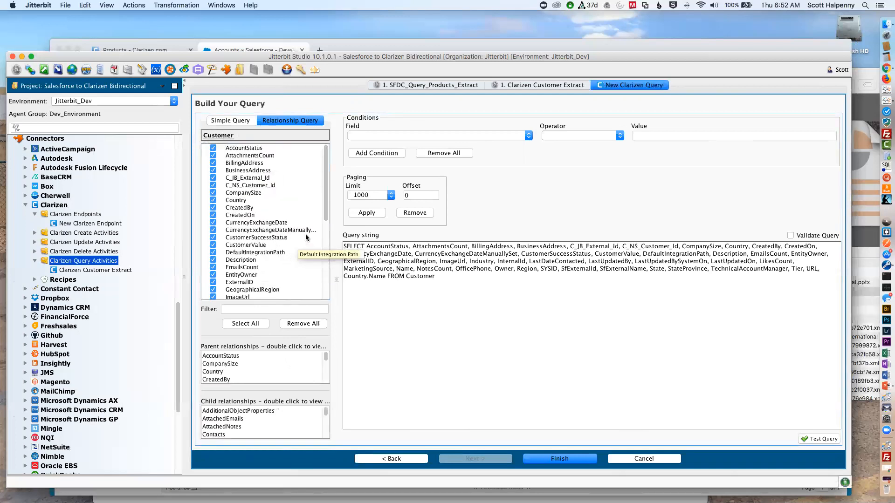
# Step: Add the Name field of the State parent relationship to the Customer query and finish building the query
pyautogui.scroll(-3, 288, 361)
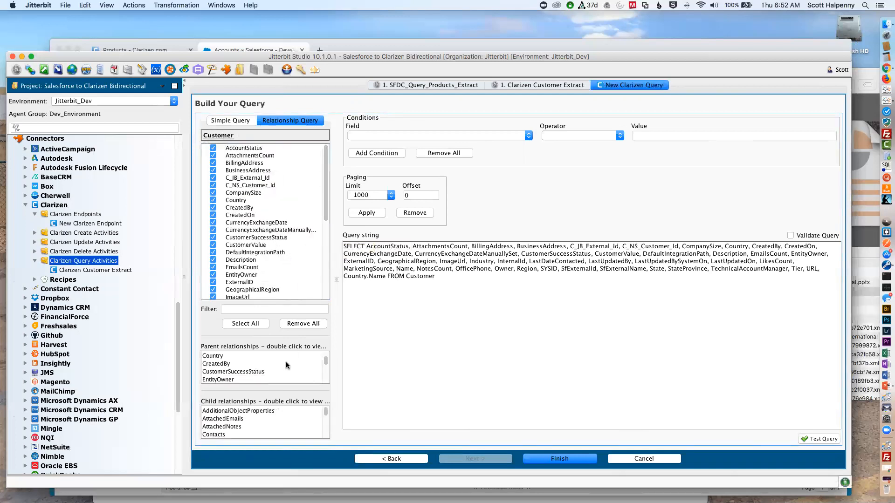
pyautogui.scroll(-5, 286, 363)
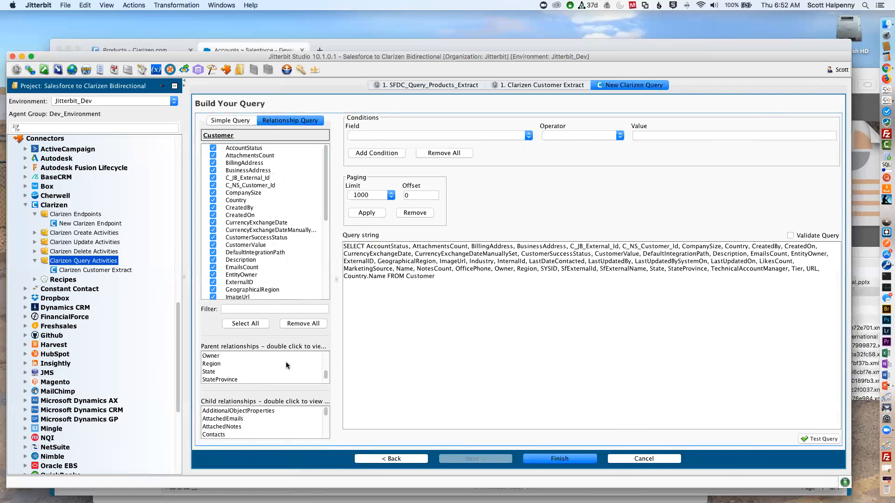
pyautogui.click(220, 372)
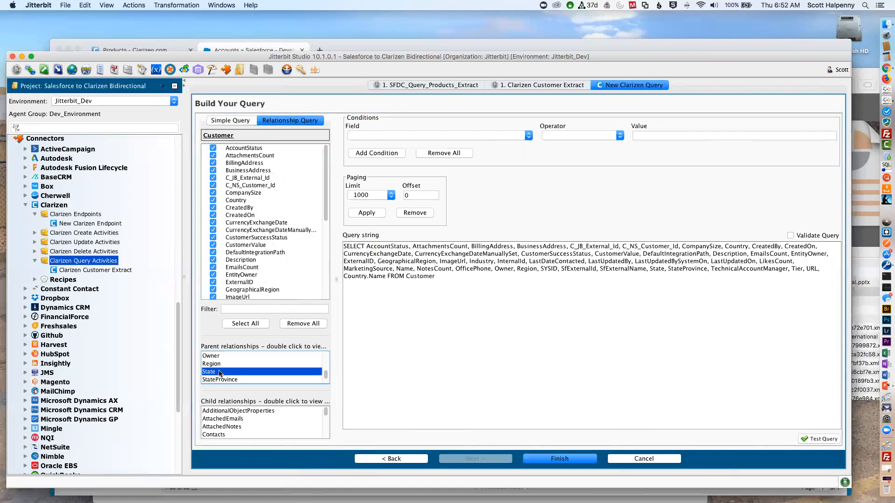
pyautogui.doubleClick(220, 373)
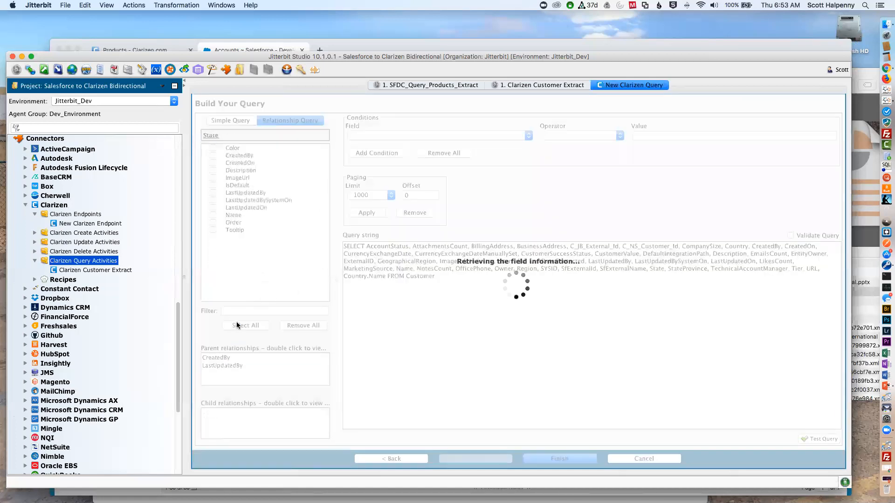
pyautogui.click(213, 215)
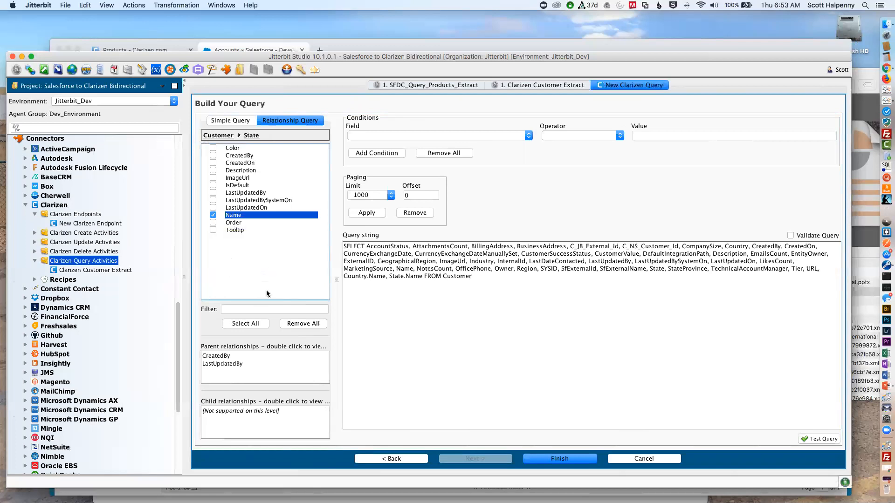
pyautogui.click(219, 135)
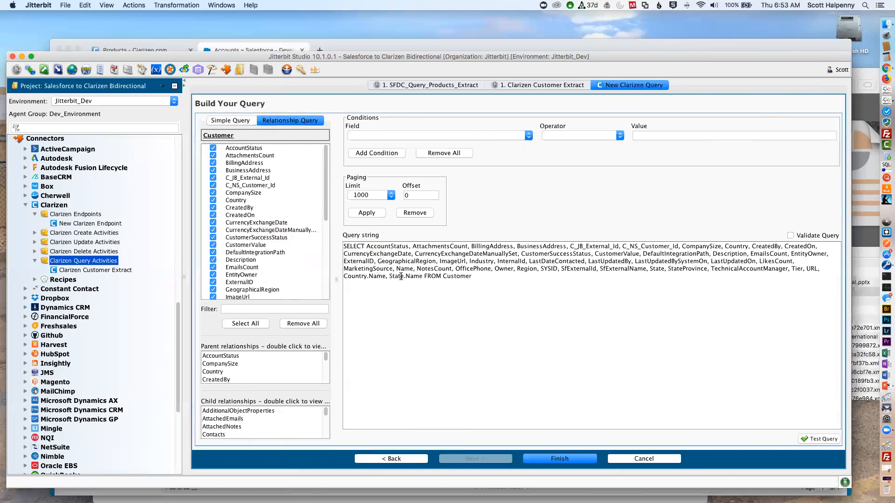
pyautogui.click(580, 459)
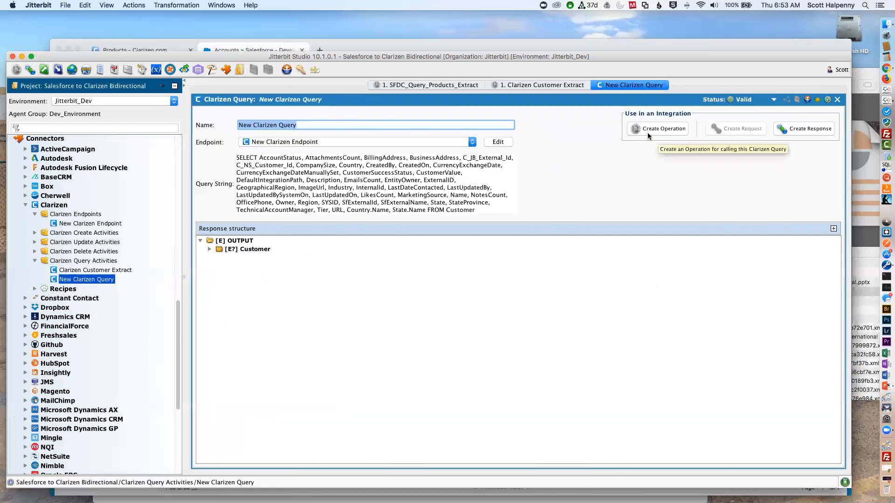
# Step: Examine the query's response structure, expanding Customer, Entity, Country and EntityOwner
pyautogui.click(209, 249)
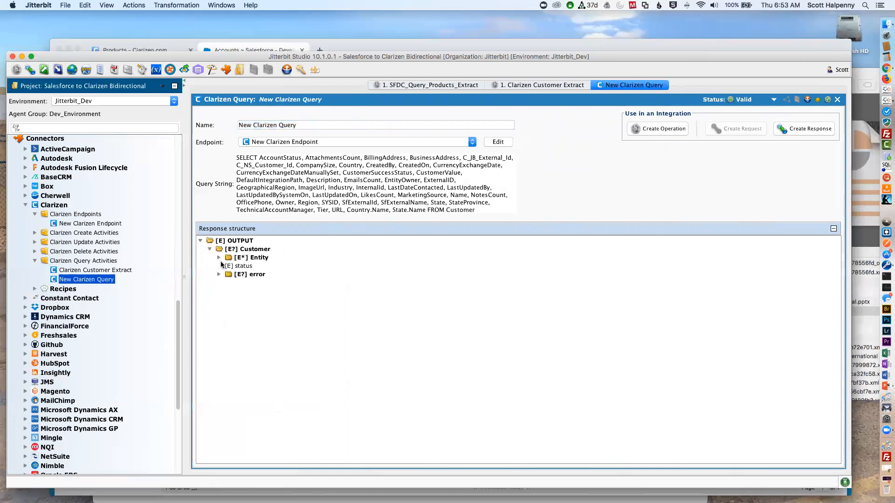
pyautogui.click(219, 258)
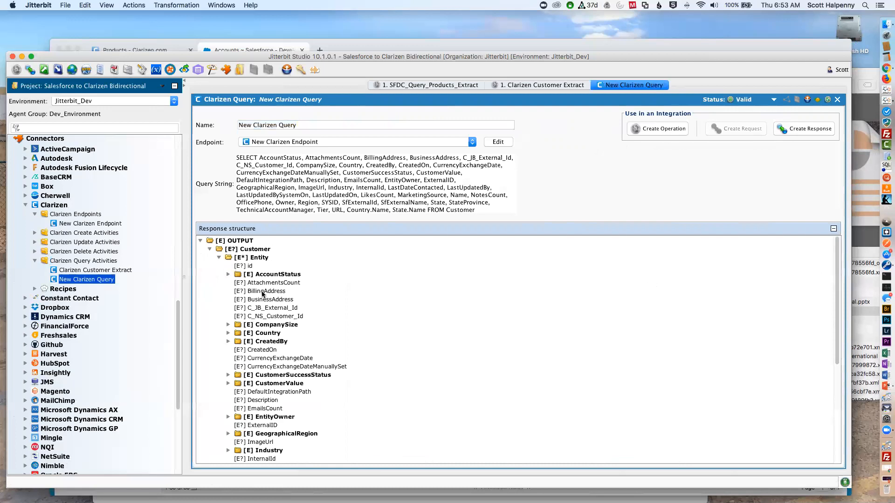
pyautogui.click(228, 333)
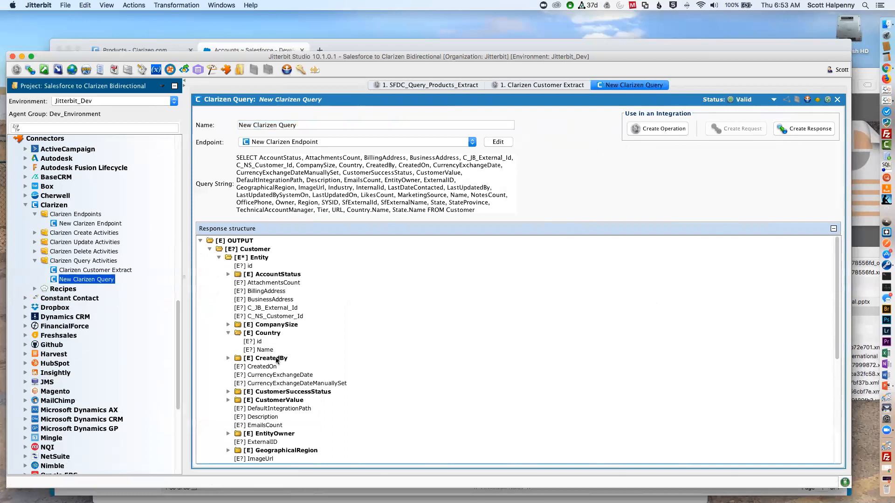
pyautogui.scroll(-3, 278, 388)
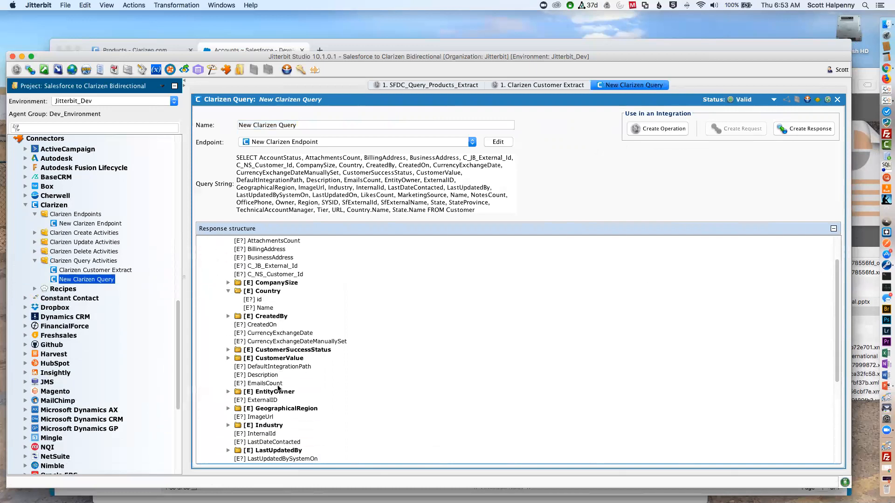
pyautogui.click(228, 392)
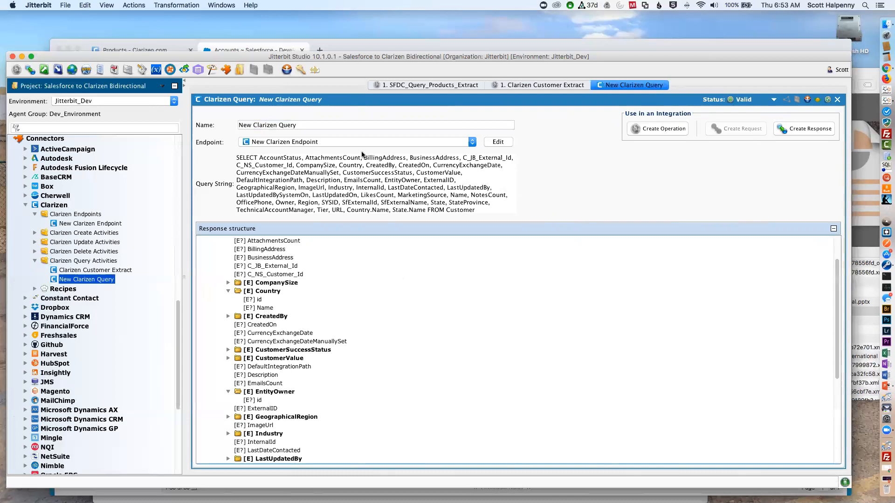
# Step: Create an operation for New Clarizen Query and compare it with the 1. Clarizen Customer Extract operation
pyautogui.click(657, 129)
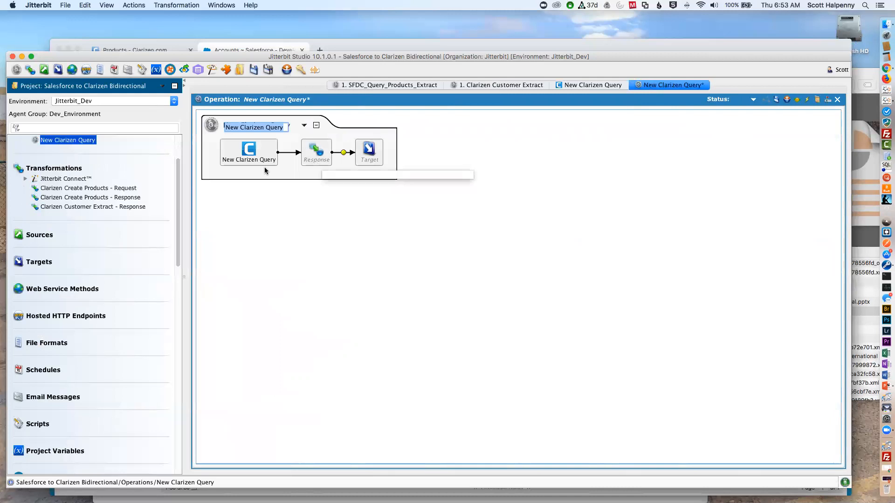
pyautogui.click(514, 84)
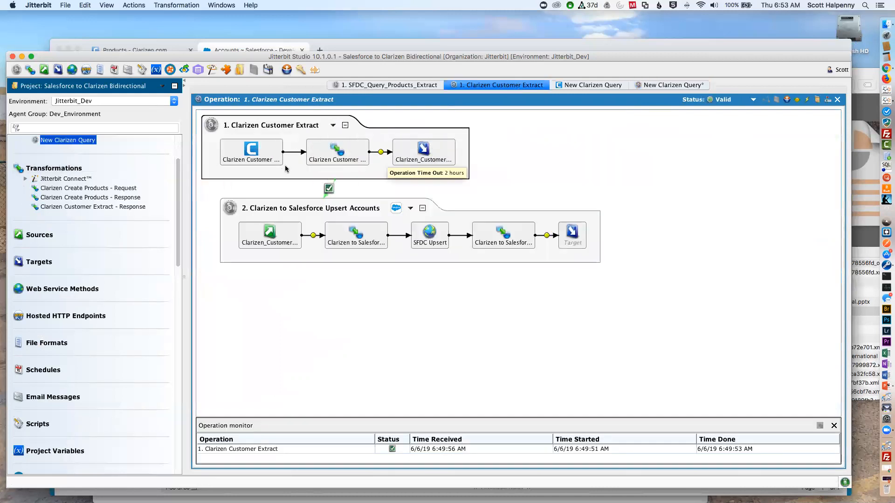
pyautogui.click(675, 84)
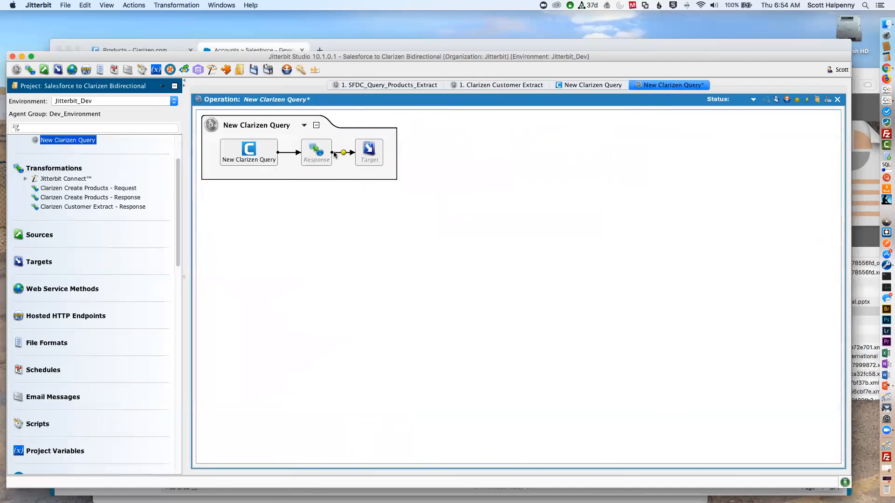
# Step: Start a new transformation for the operation's response with Text as its target
pyautogui.doubleClick(317, 150)
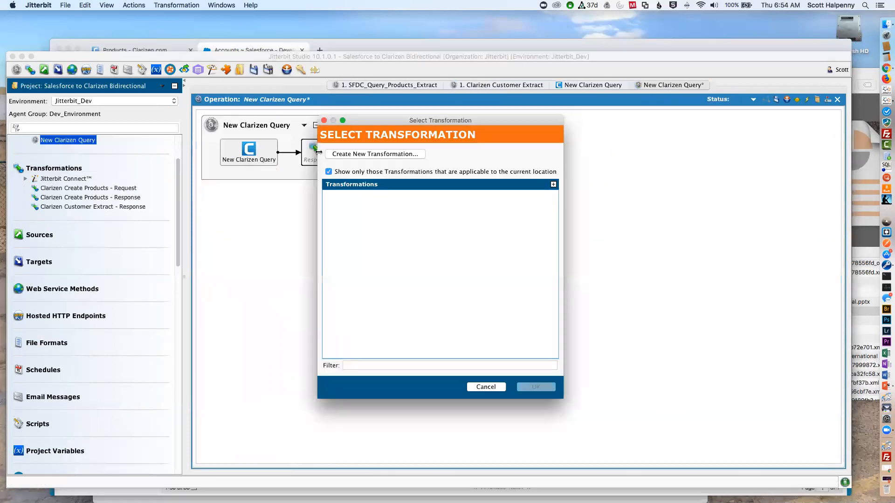
pyautogui.click(379, 154)
pyautogui.click(345, 174)
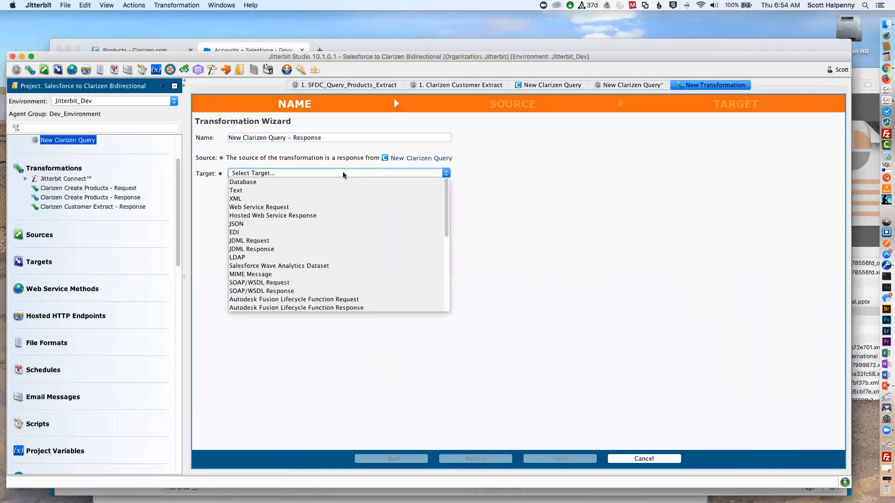
pyautogui.click(263, 190)
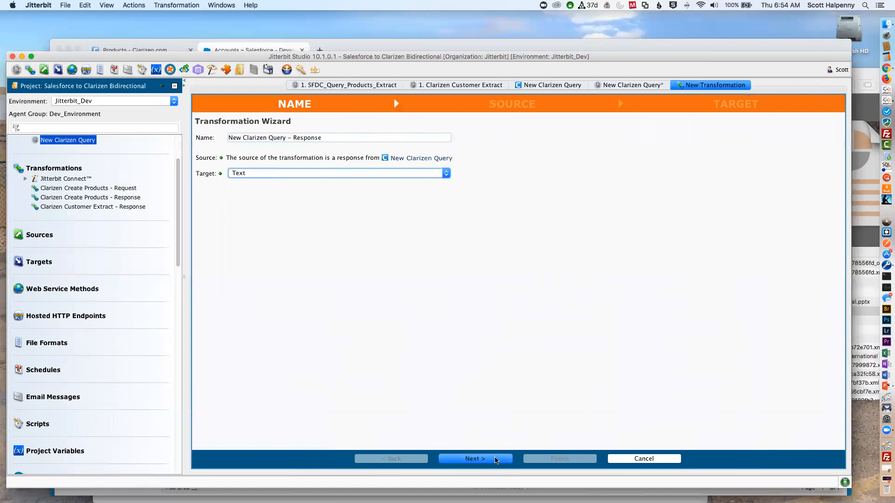
pyautogui.click(494, 459)
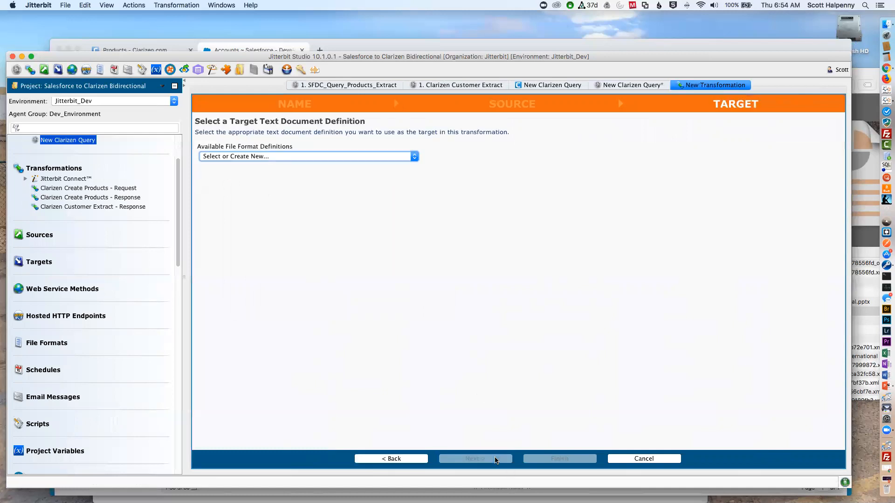
# Step: Use New File Format (3) as the target text definition, review its fields and finish creating the transformation
pyautogui.click(302, 156)
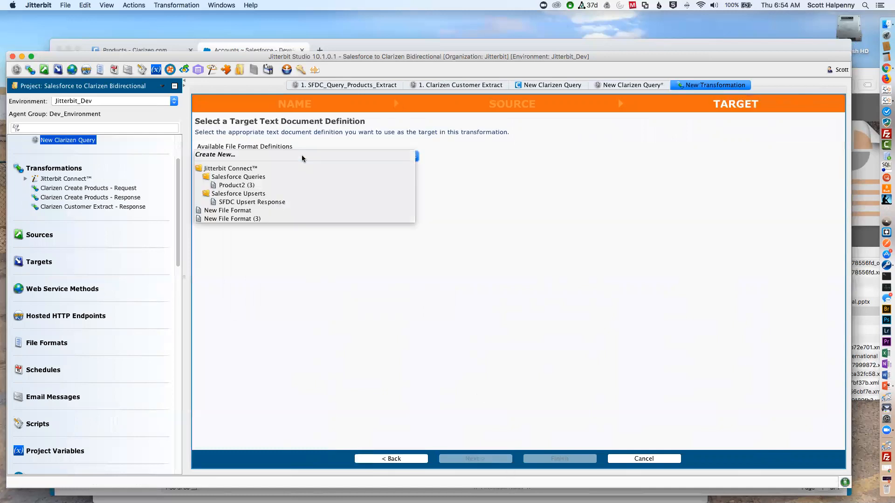
pyautogui.click(244, 219)
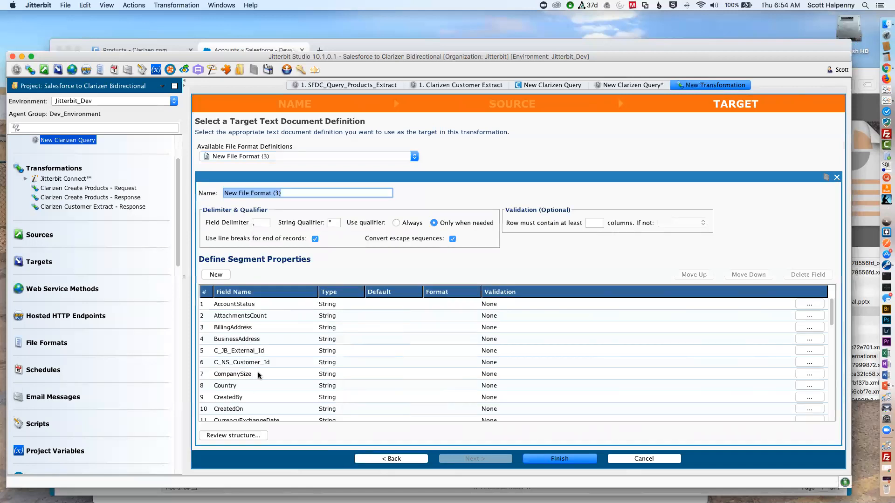
pyautogui.scroll(-10, 245, 388)
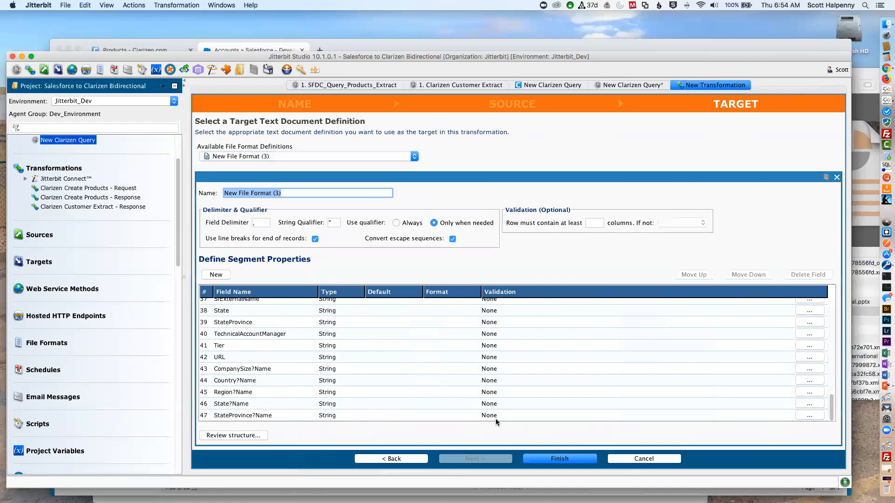
pyautogui.click(574, 458)
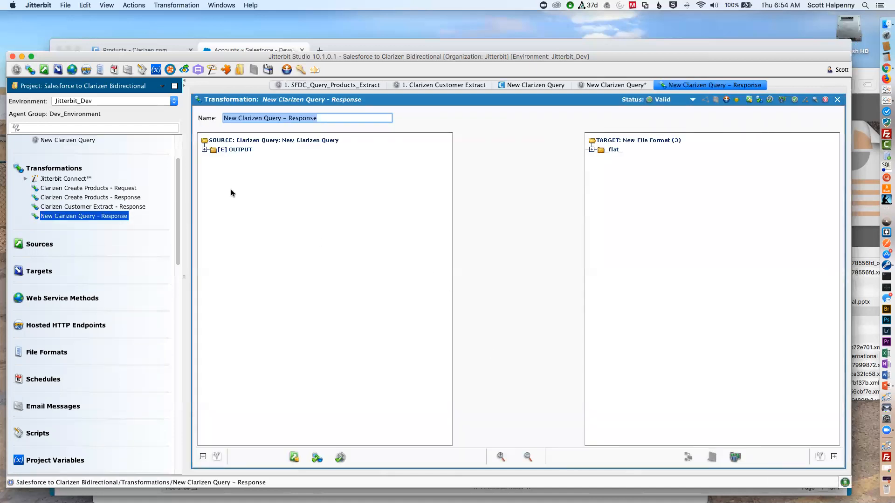
# Step: Auto map the source Entity node under Customer to the target's _flat_ node
pyautogui.click(204, 150)
pyautogui.doubleClick(219, 159)
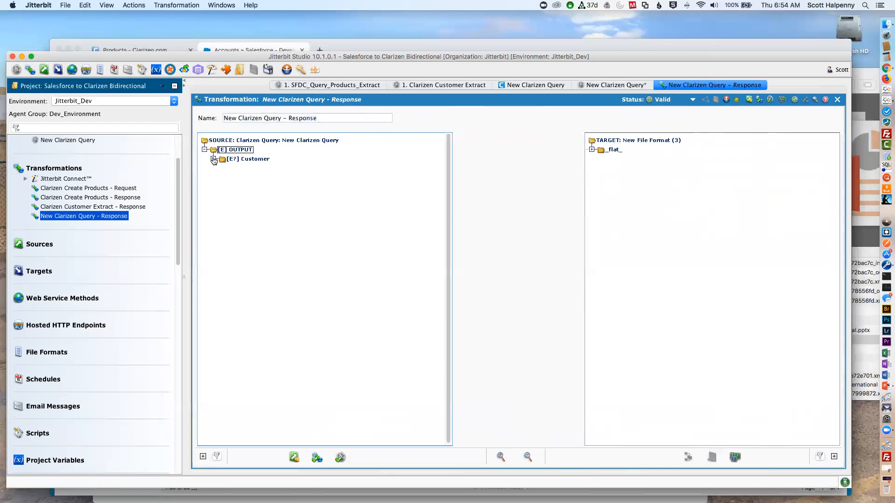
pyautogui.click(592, 150)
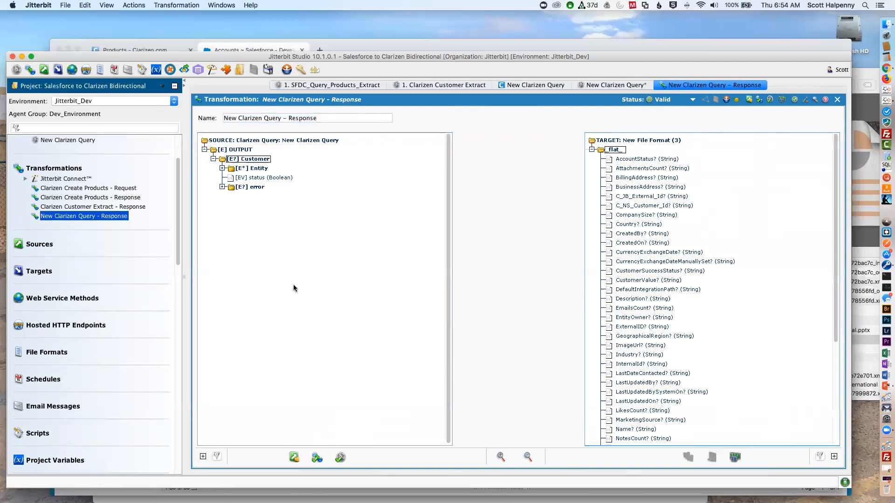
pyautogui.click(223, 169)
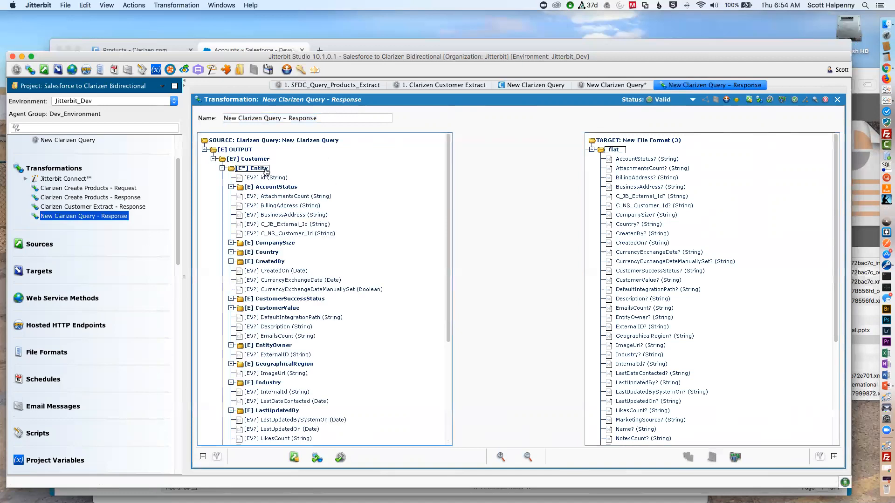
pyautogui.moveTo(265, 170); pyautogui.dragTo(621, 149)
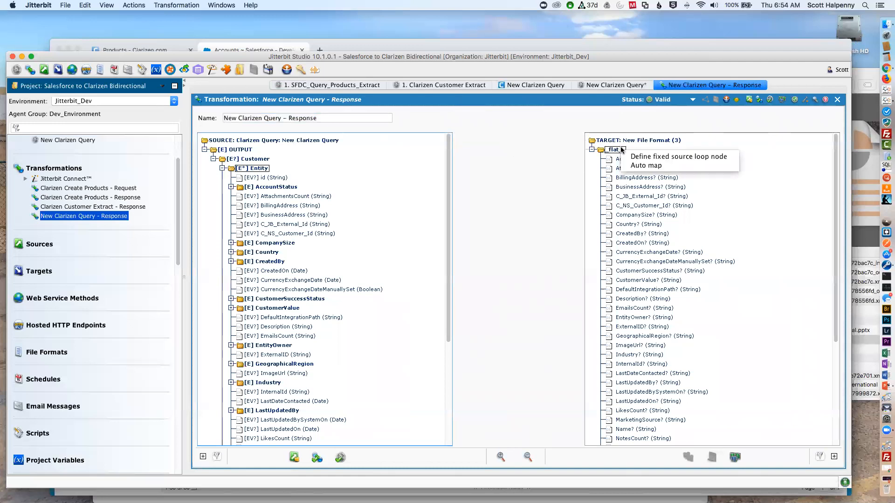
pyautogui.click(659, 166)
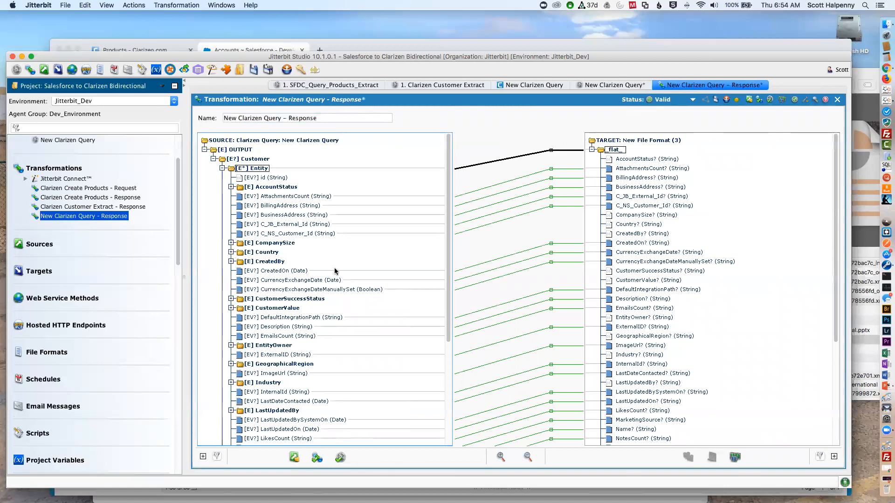
# Step: Map the Name field under the source's Country node to the target's Country?Name field
pyautogui.scroll(-1, 335, 270)
pyautogui.scroll(-5, 335, 271)
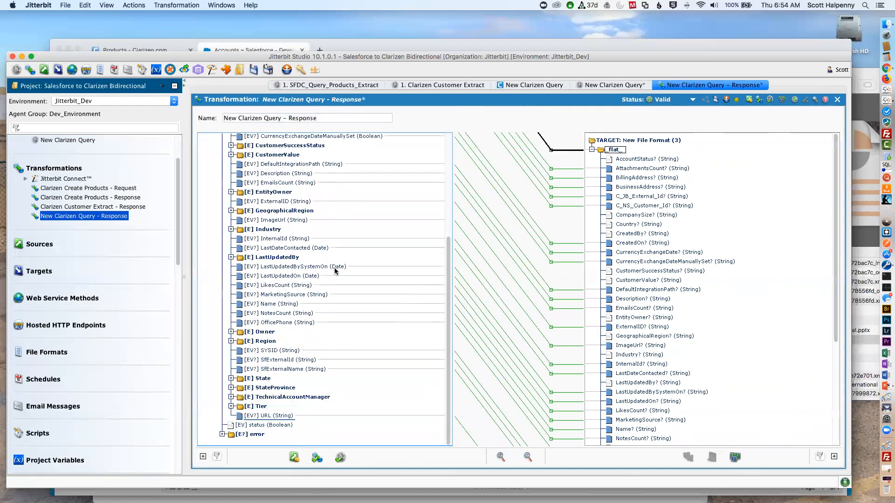
pyautogui.scroll(7, 334, 270)
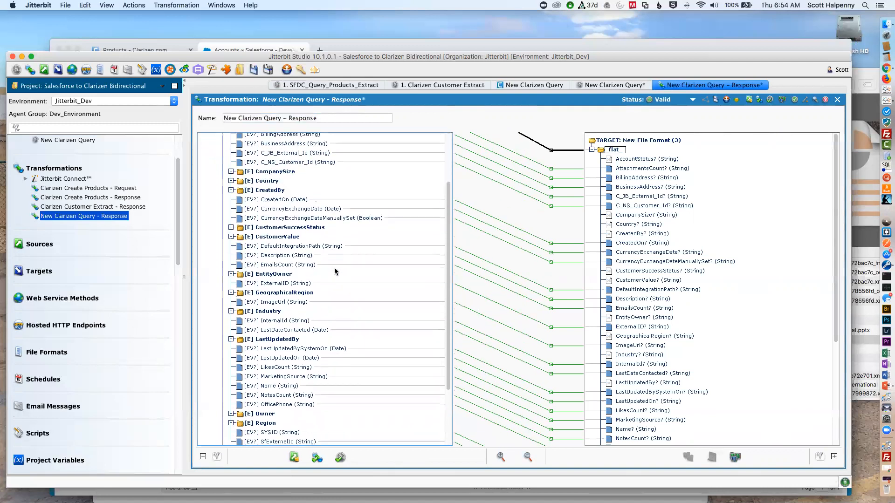
pyautogui.click(231, 252)
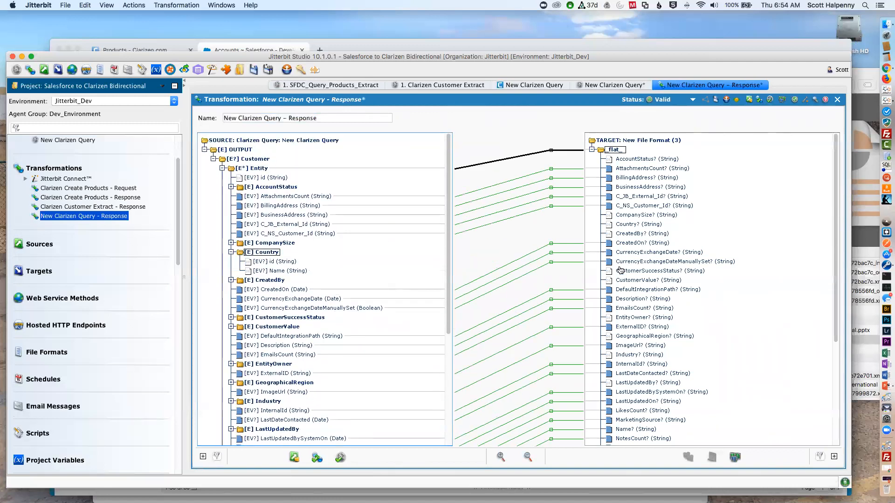
pyautogui.scroll(-5, 674, 303)
pyautogui.scroll(-1, 677, 303)
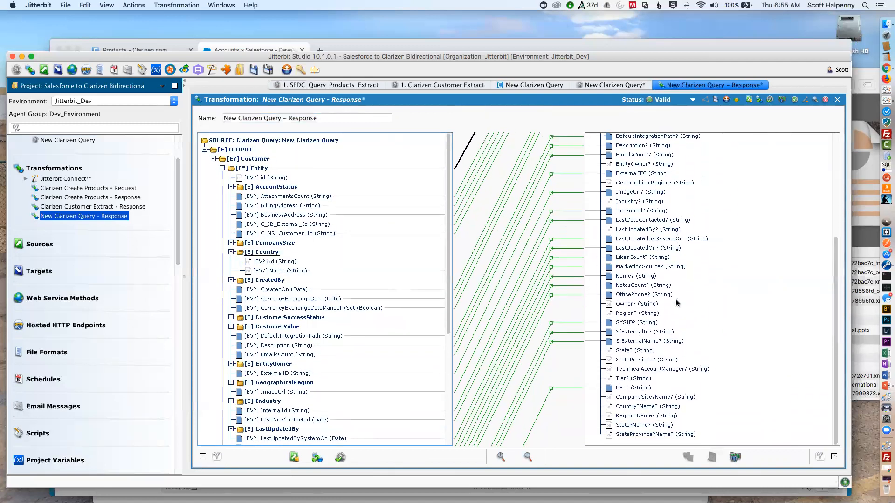
pyautogui.moveTo(278, 271); pyautogui.dragTo(640, 405)
# Step: Map the Name field under the source's State node to the target's State?Name field, and save and close the transformation
pyautogui.scroll(-6, 337, 316)
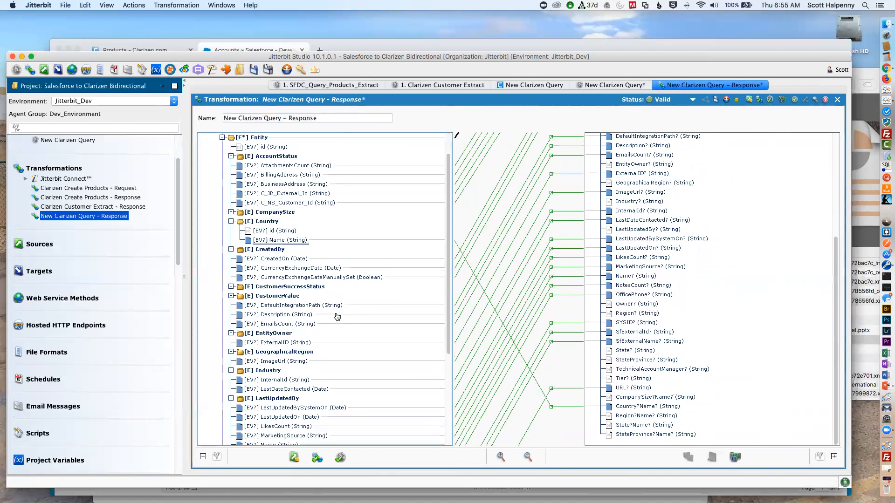
pyautogui.scroll(-1, 337, 317)
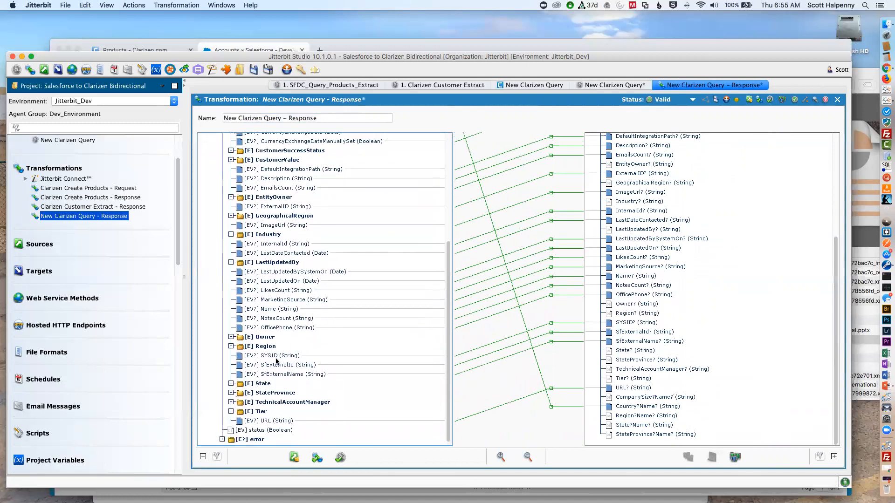
pyautogui.click(231, 383)
pyautogui.click(231, 383)
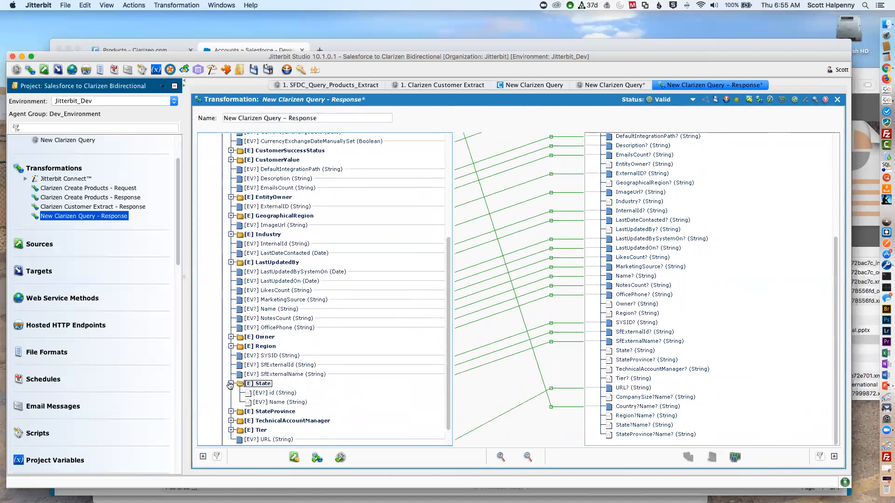
pyautogui.moveTo(278, 403); pyautogui.dragTo(643, 426)
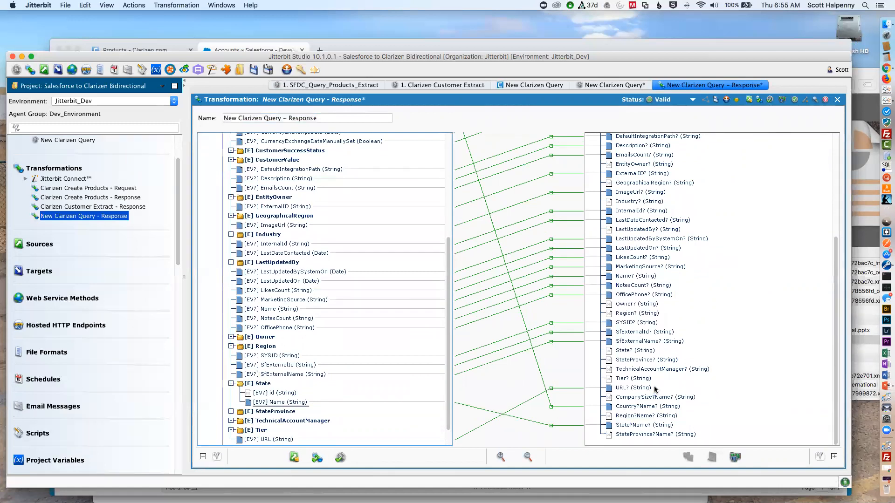
pyautogui.press('super+s')
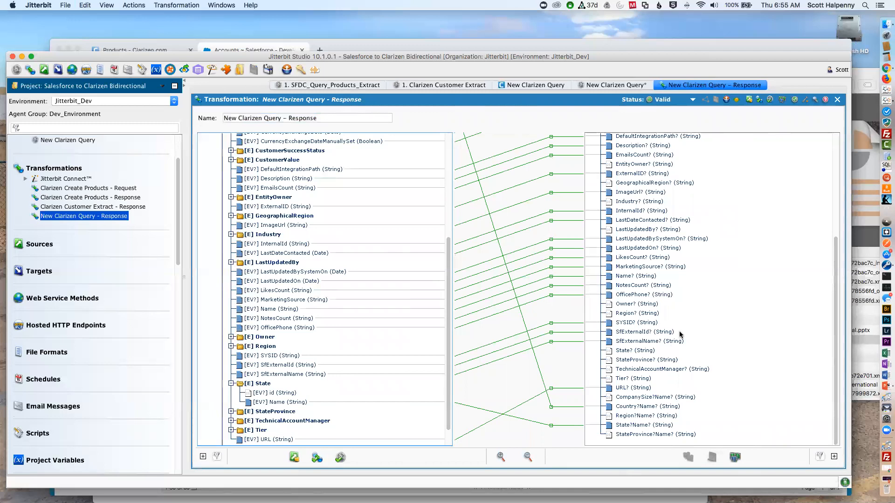
pyautogui.click(838, 99)
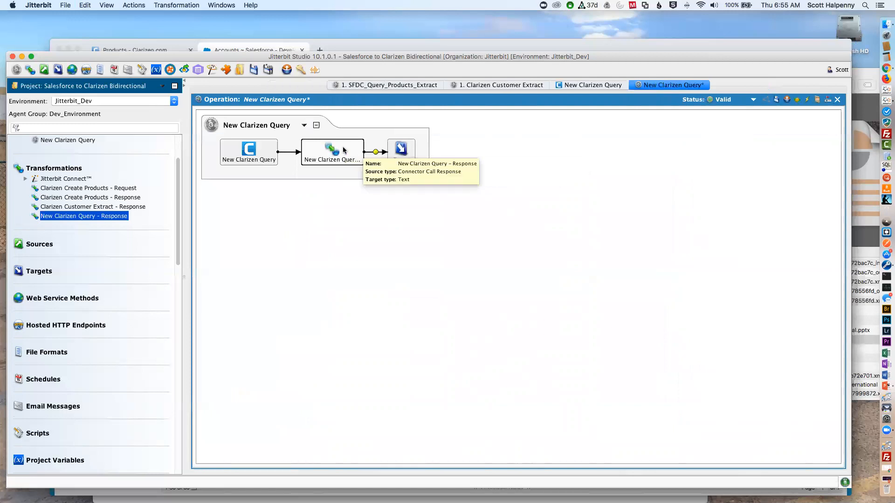
# Step: Set the operation's target to the existing Clarizen_Customers_Extract and review its local file connection parameters
pyautogui.doubleClick(401, 151)
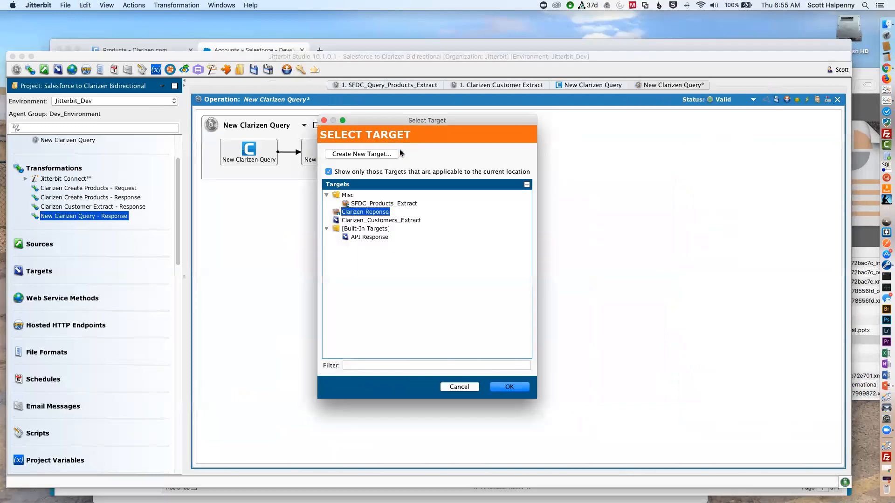
pyautogui.click(396, 220)
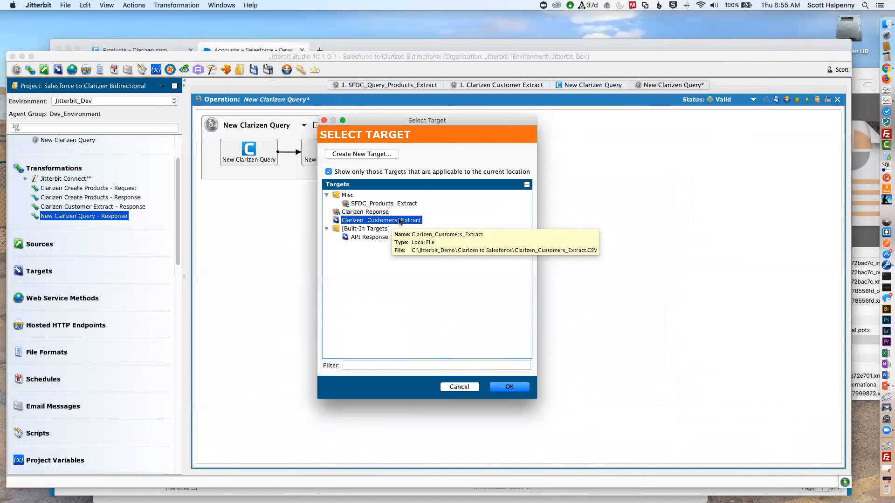
pyautogui.doubleClick(397, 220)
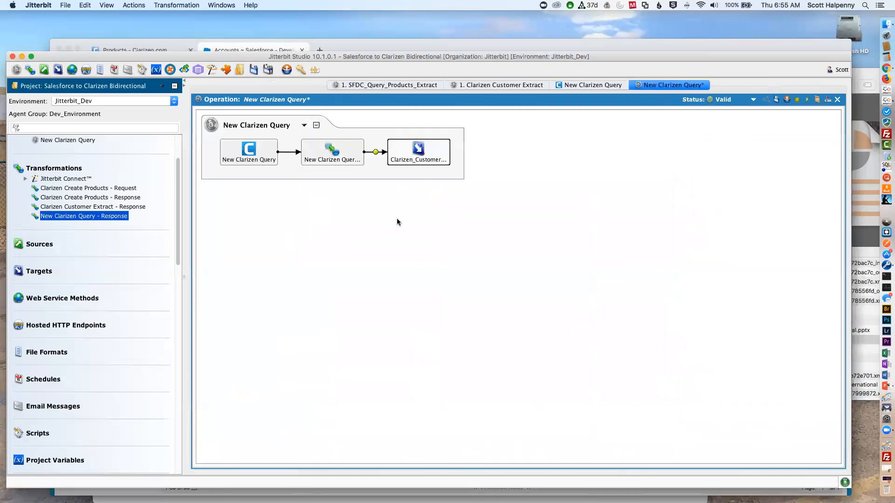
pyautogui.doubleClick(422, 148)
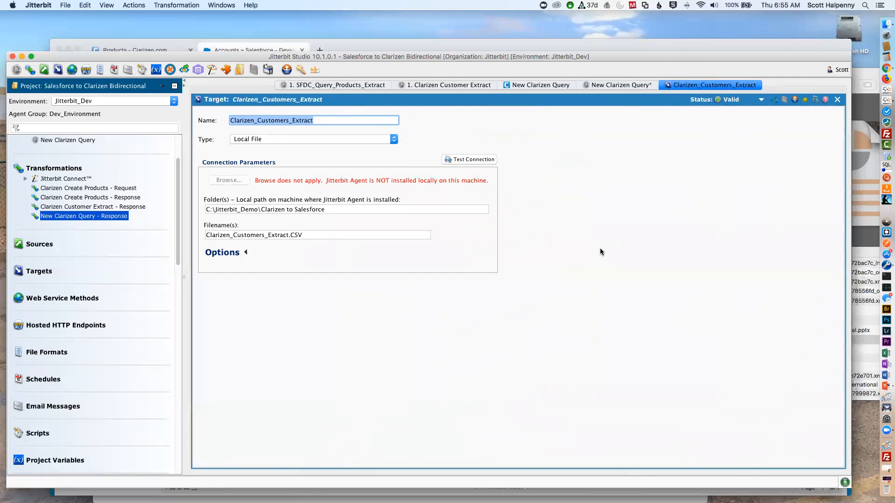
pyautogui.click(837, 100)
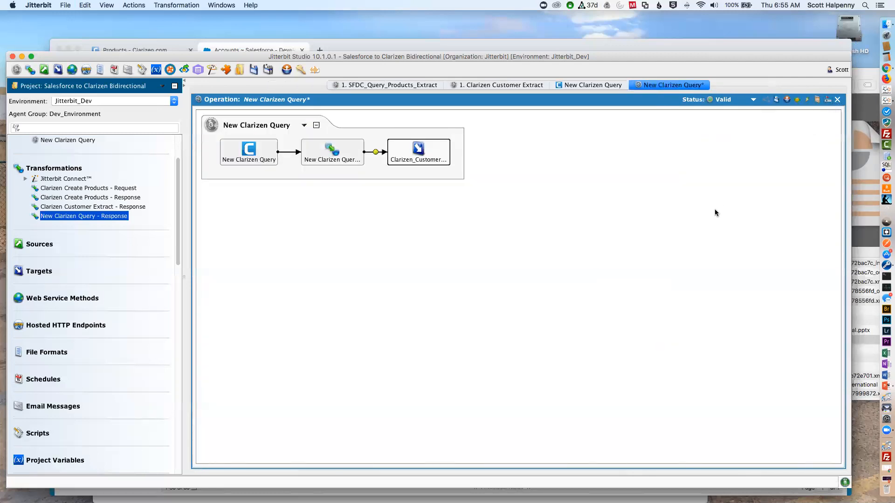
# Step: Save the New Clarizen Query operation and compare it with the 1. Clarizen Customer Extract operation
pyautogui.press('super+s')
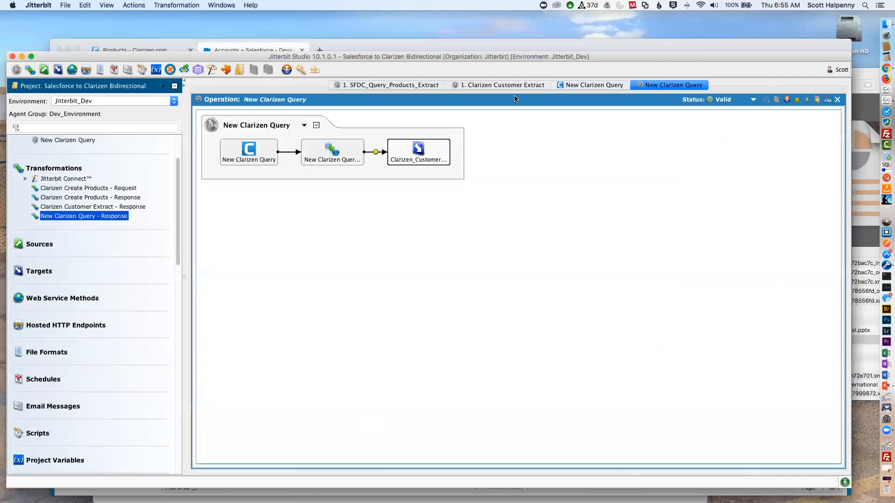
pyautogui.click(505, 85)
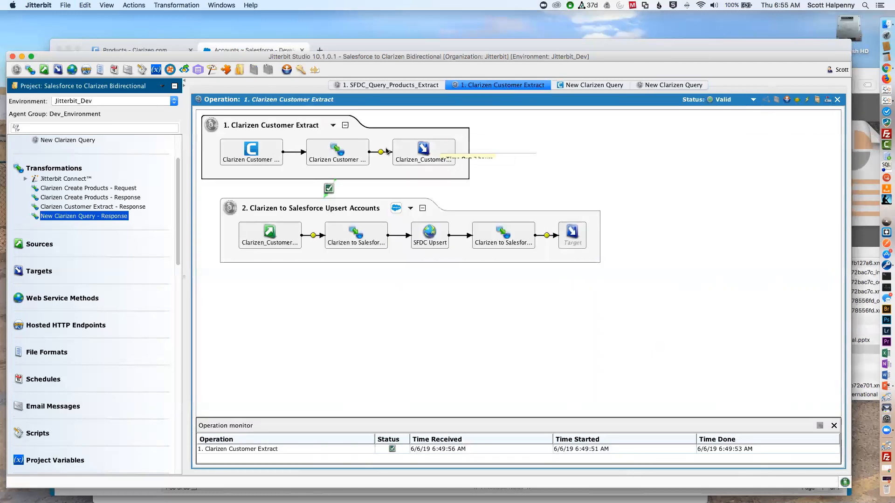
pyautogui.click(663, 86)
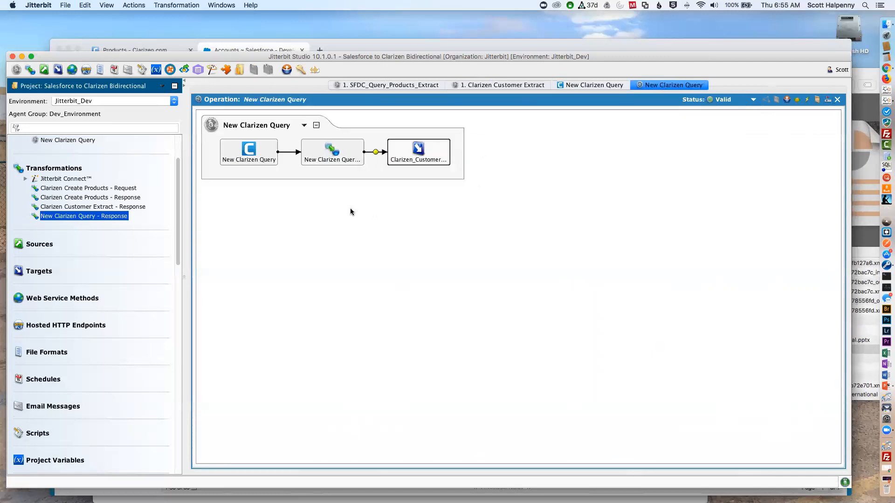